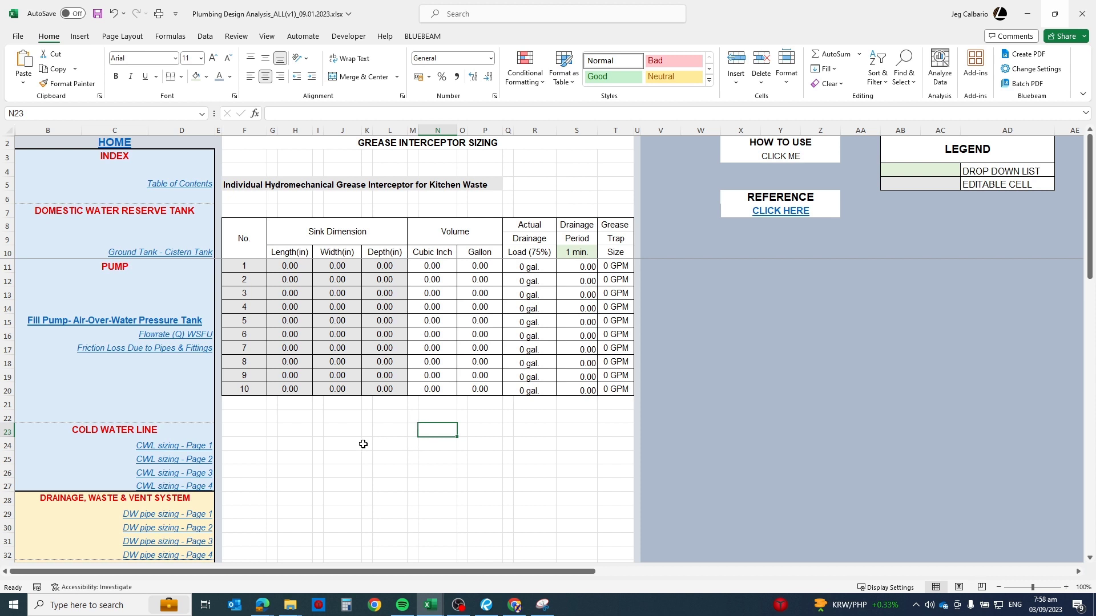
# Step: Return to the workbook's home sheet and open the HGI-Sink Volume Method sheet for kitchen grease interceptors
pyautogui.scroll(-7, 363, 443)
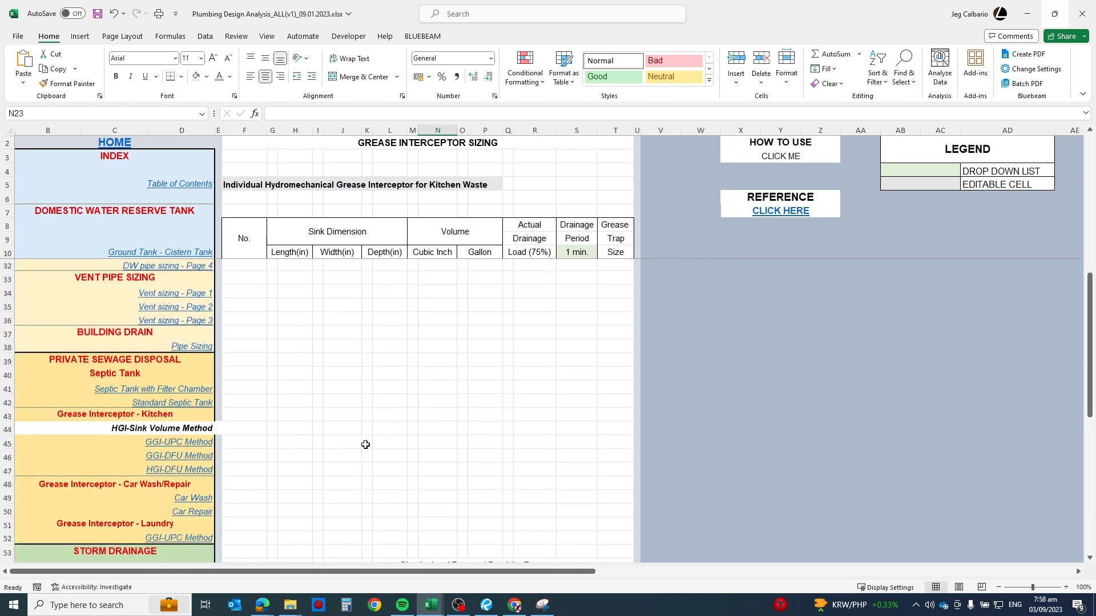
pyautogui.click(113, 428)
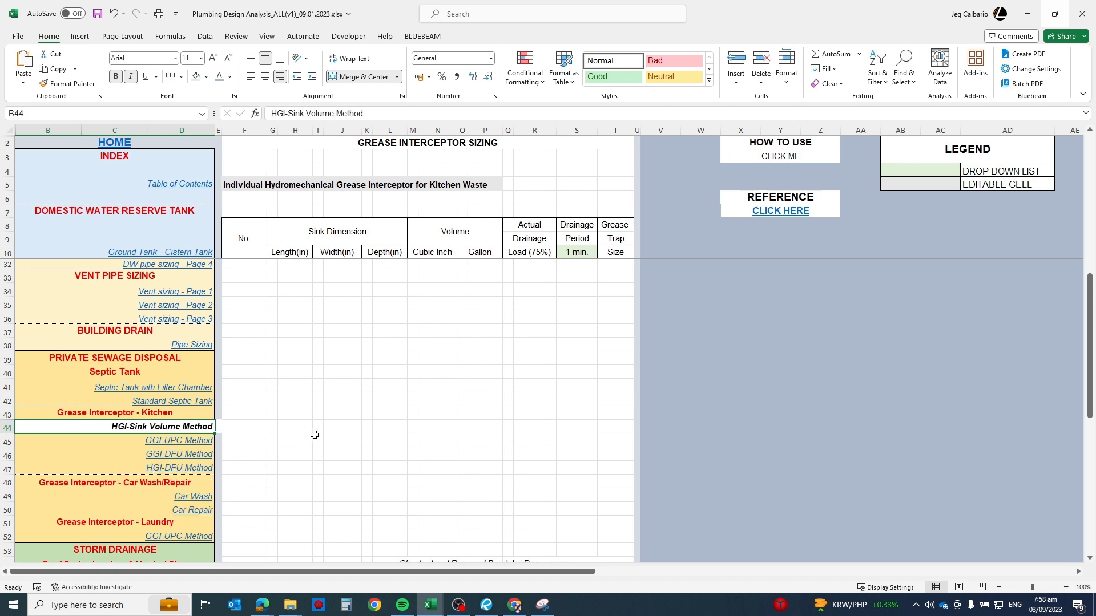
pyautogui.scroll(7, 370, 430)
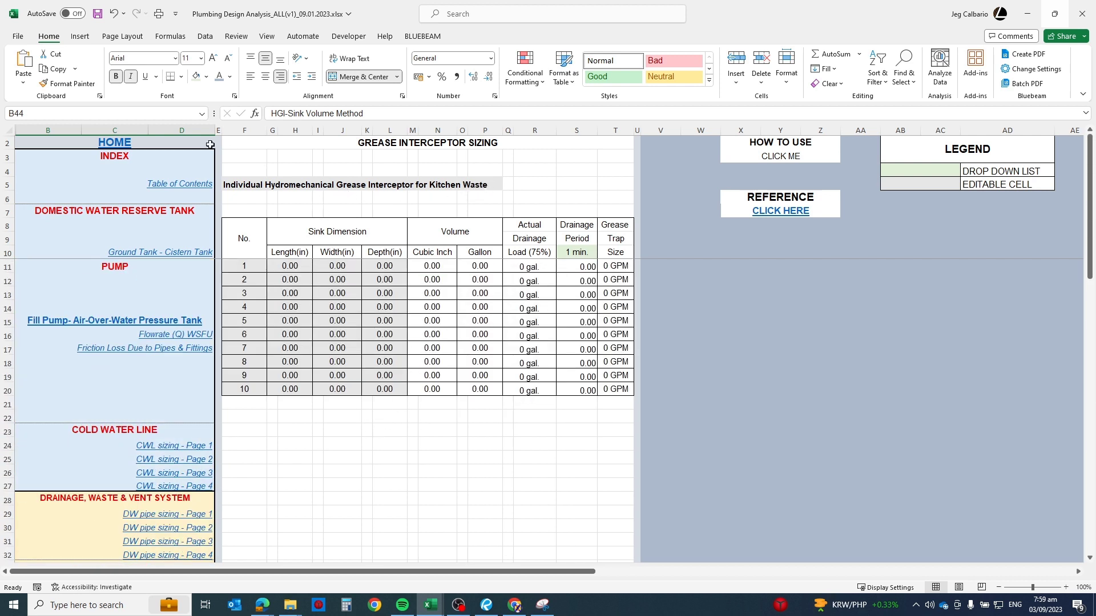
pyautogui.click(117, 144)
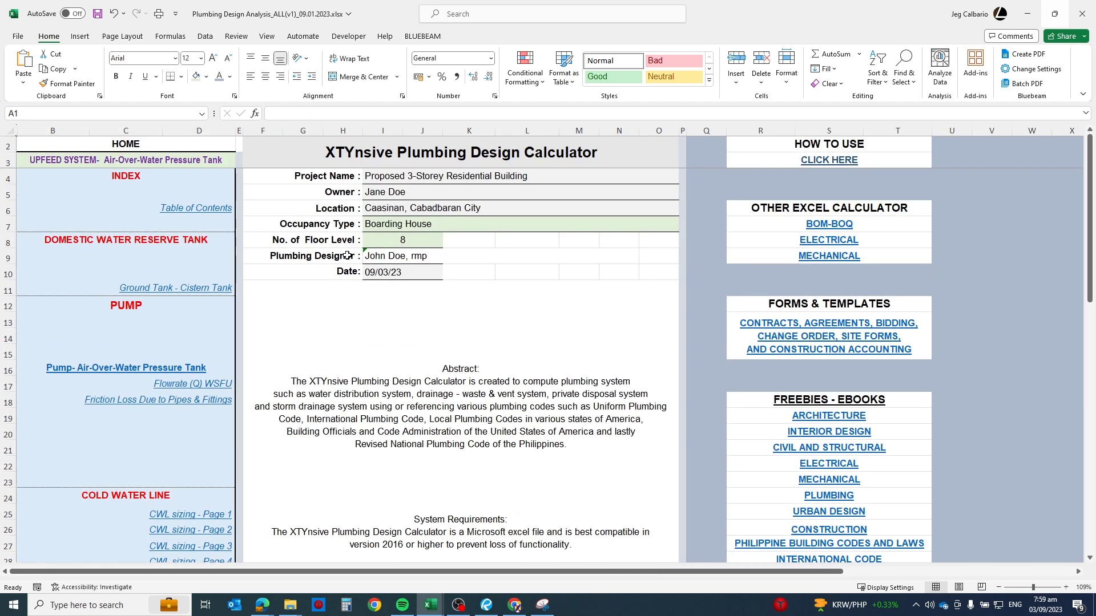
pyautogui.scroll(-10, 145, 284)
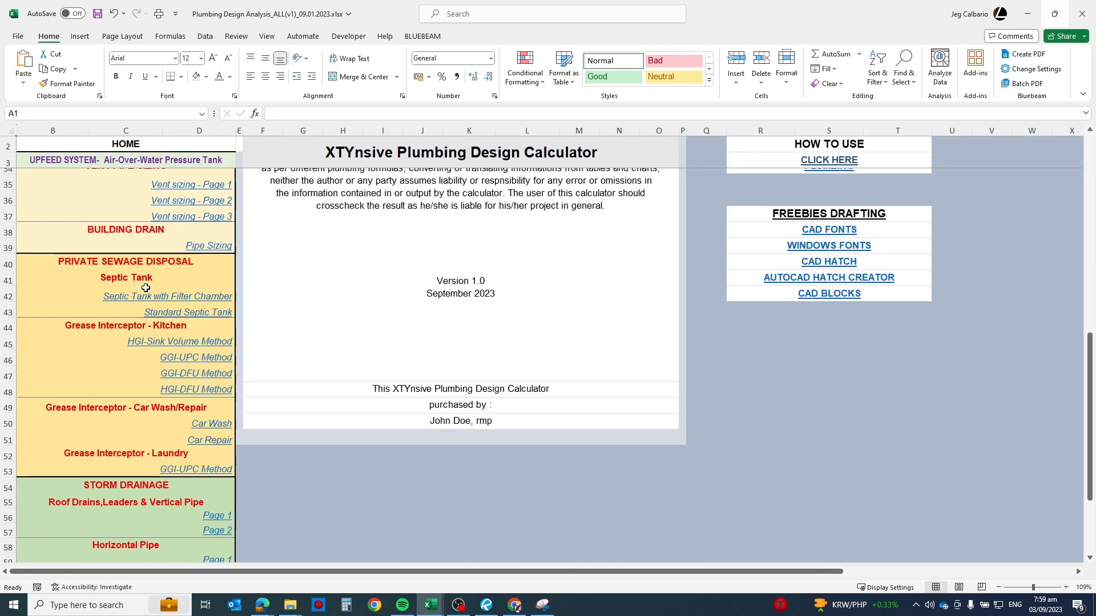
pyautogui.click(180, 341)
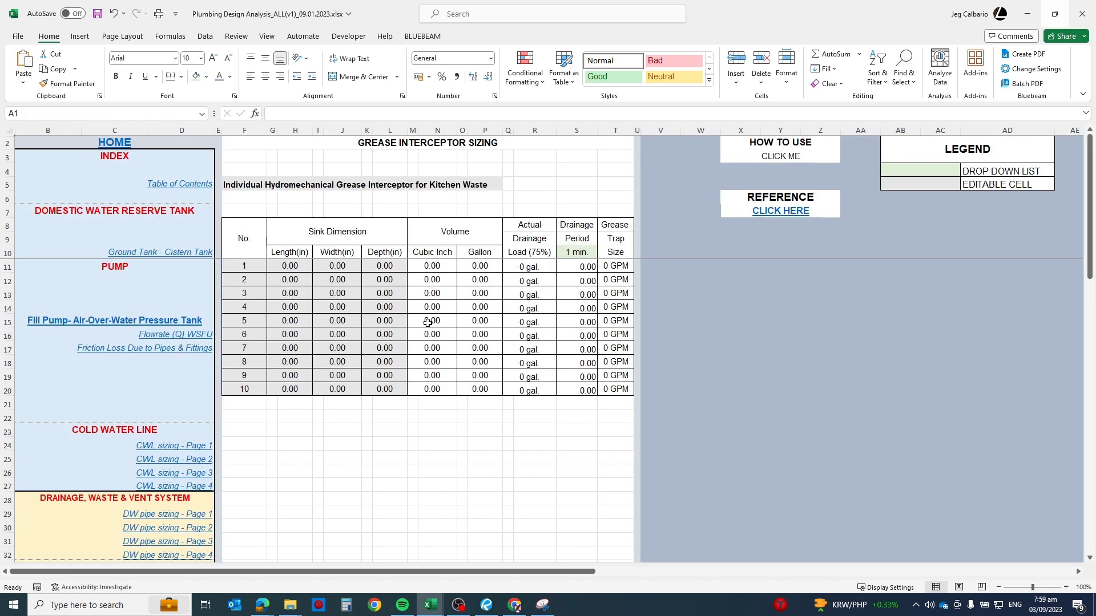
# Step: Examine the editable sink length, width and depth cells for sinks 1 to 10
pyautogui.click(335, 306)
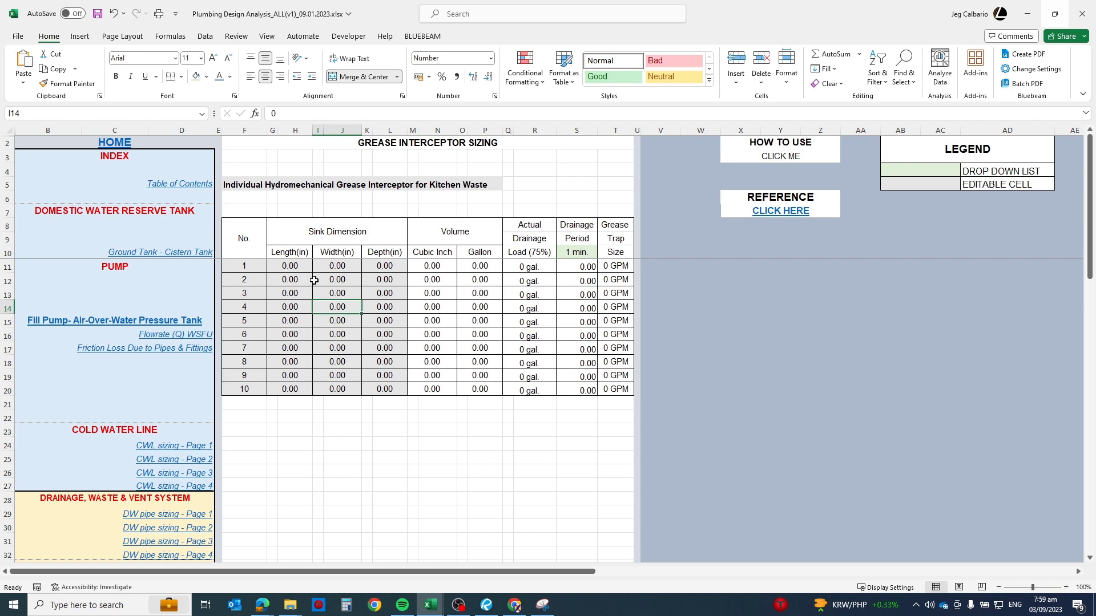
pyautogui.moveTo(244, 266); pyautogui.dragTo(386, 373)
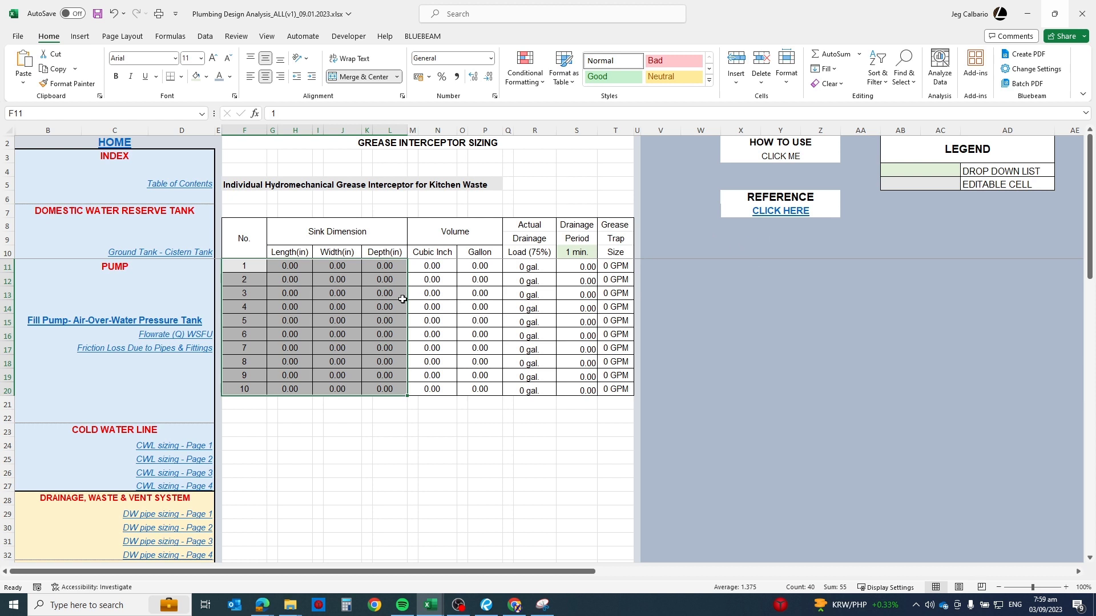
pyautogui.click(391, 284)
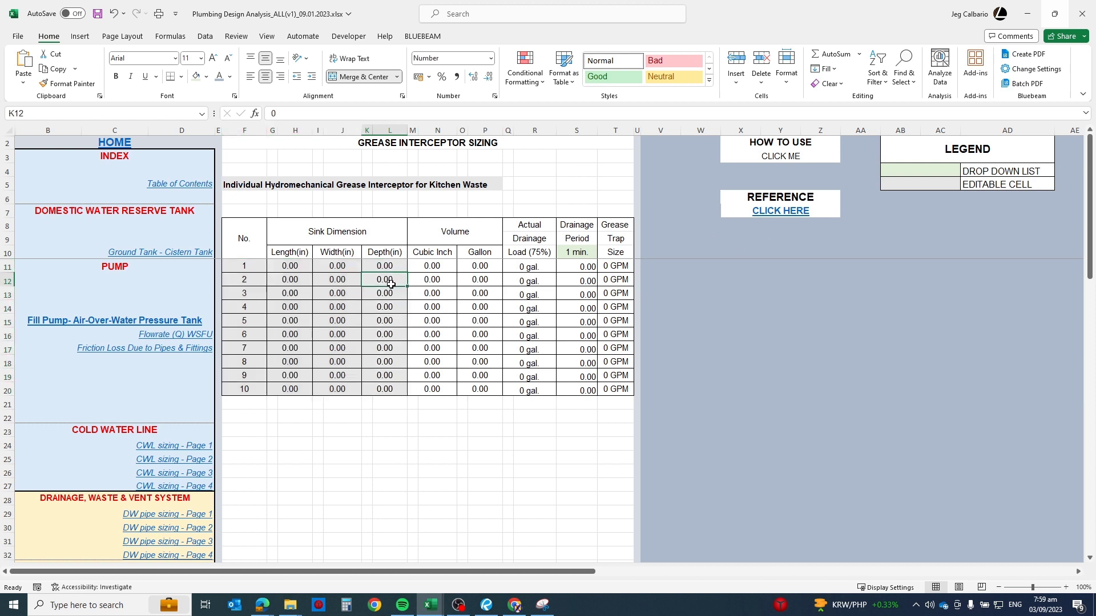
# Step: Open the sheet's reference link, review the procedure for sizing grease interceptors, and return to the workbook
pyautogui.click(758, 196)
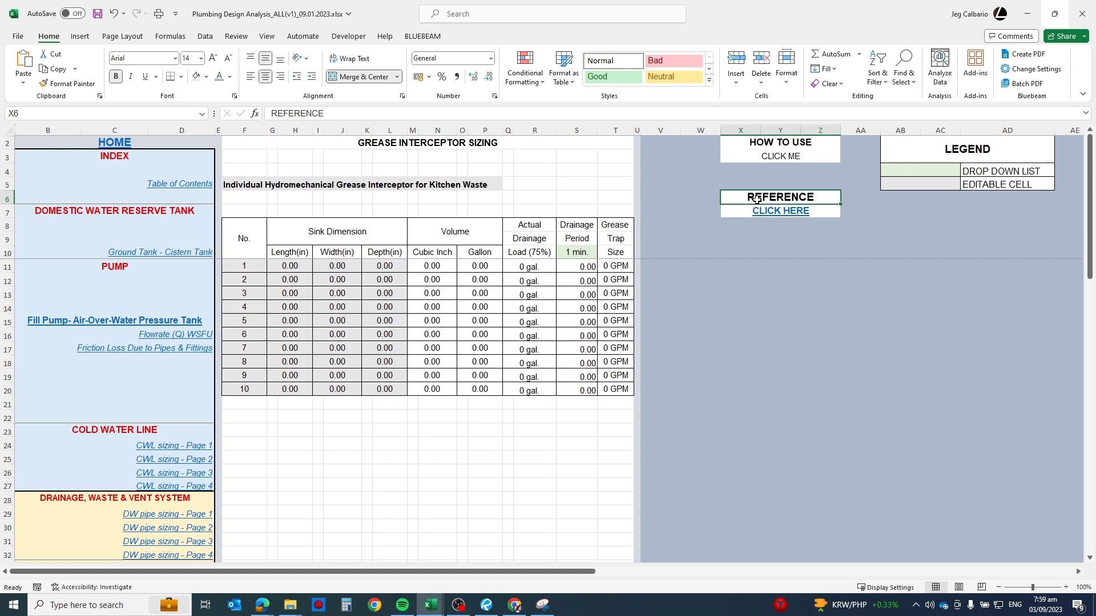
pyautogui.click(781, 213)
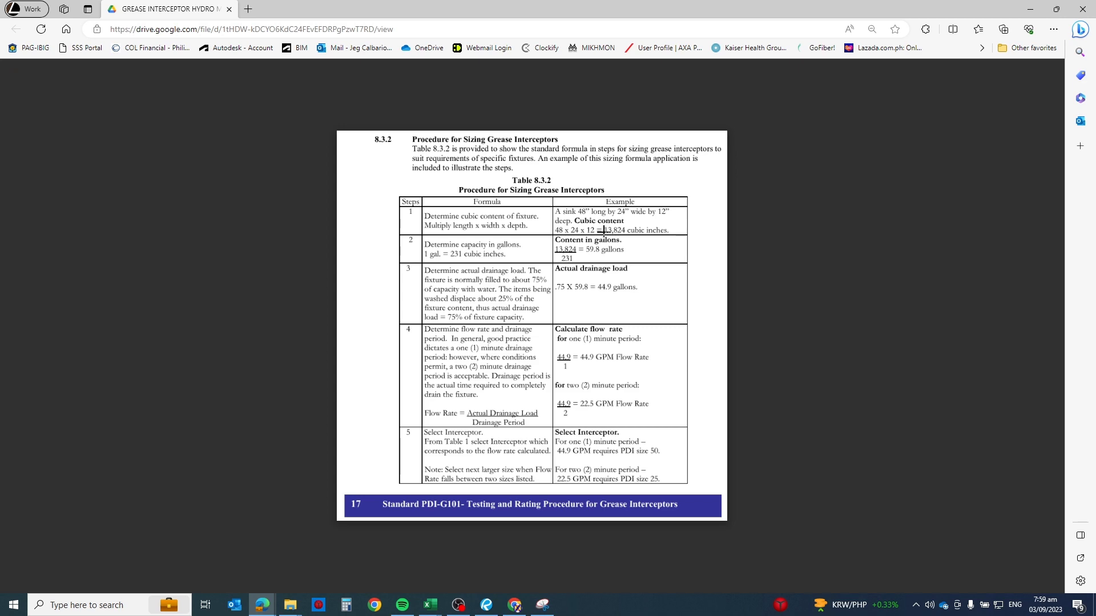
pyautogui.moveTo(668, 12); pyautogui.dragTo(0, 308)
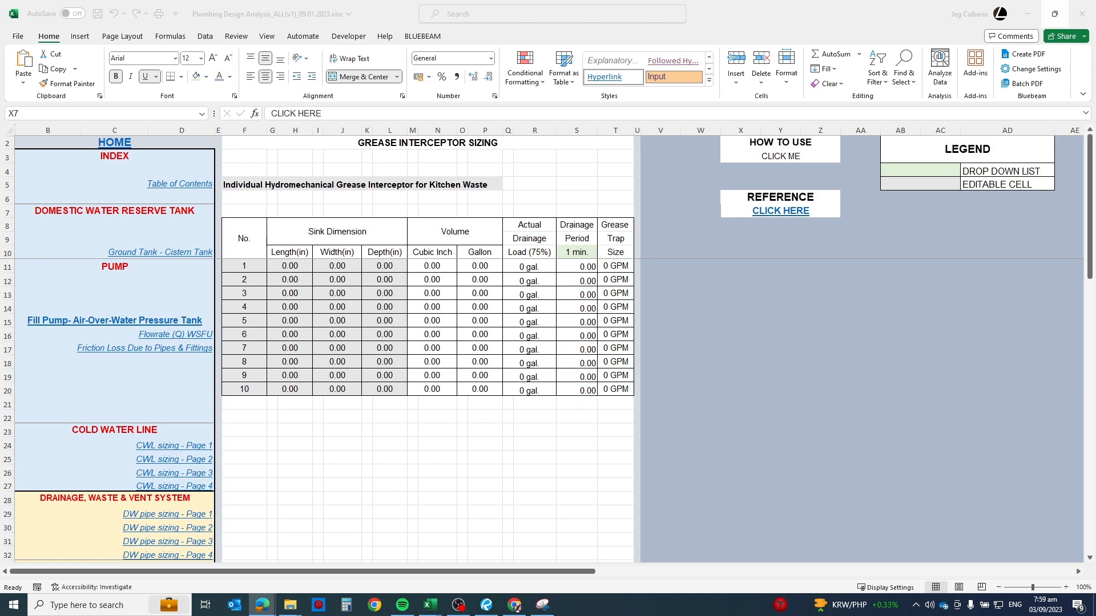
# Step: Enter a length of 30 inches for sink No. 1
pyautogui.click(299, 267)
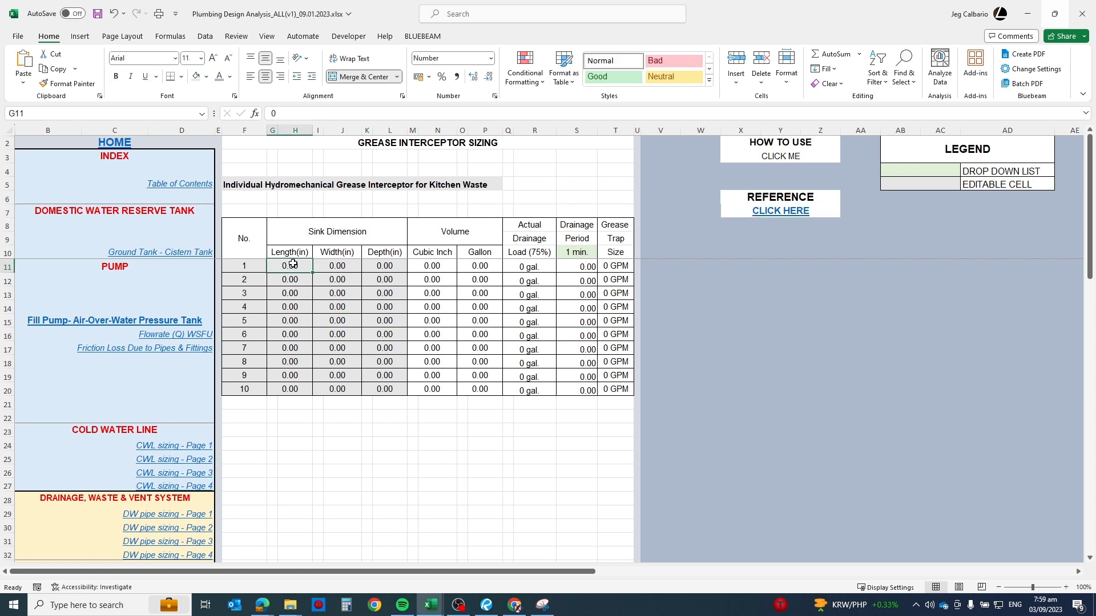
pyautogui.write('30')
pyautogui.press('Tab')
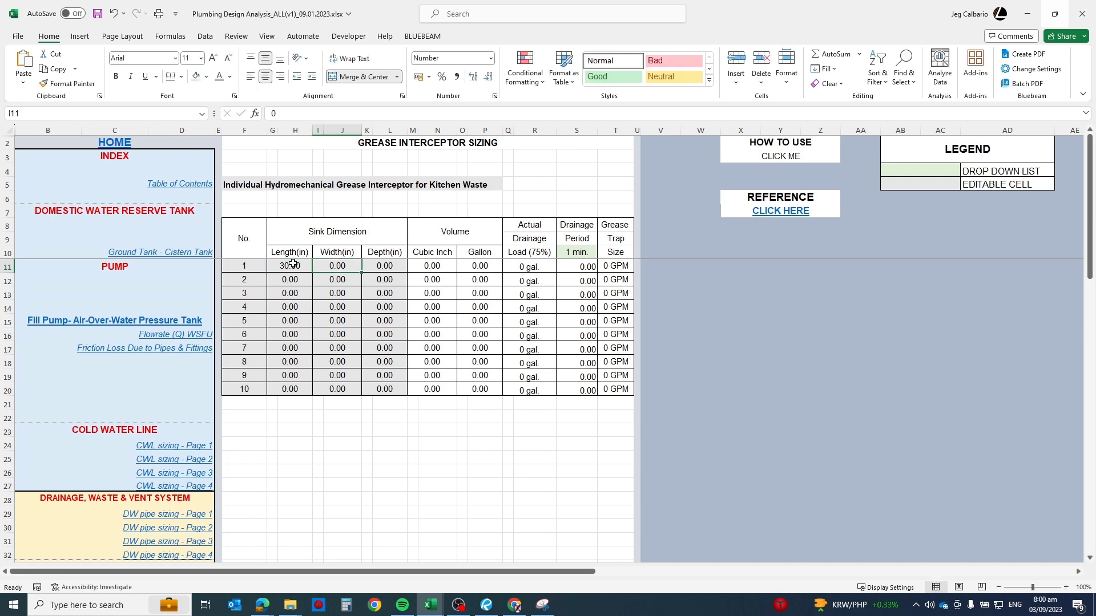
# Step: Switch to the browser's kitchen sink dimensions search, highlight the standard length range, and return to the sizing sheet
pyautogui.hotkey('alt', 'Tab')
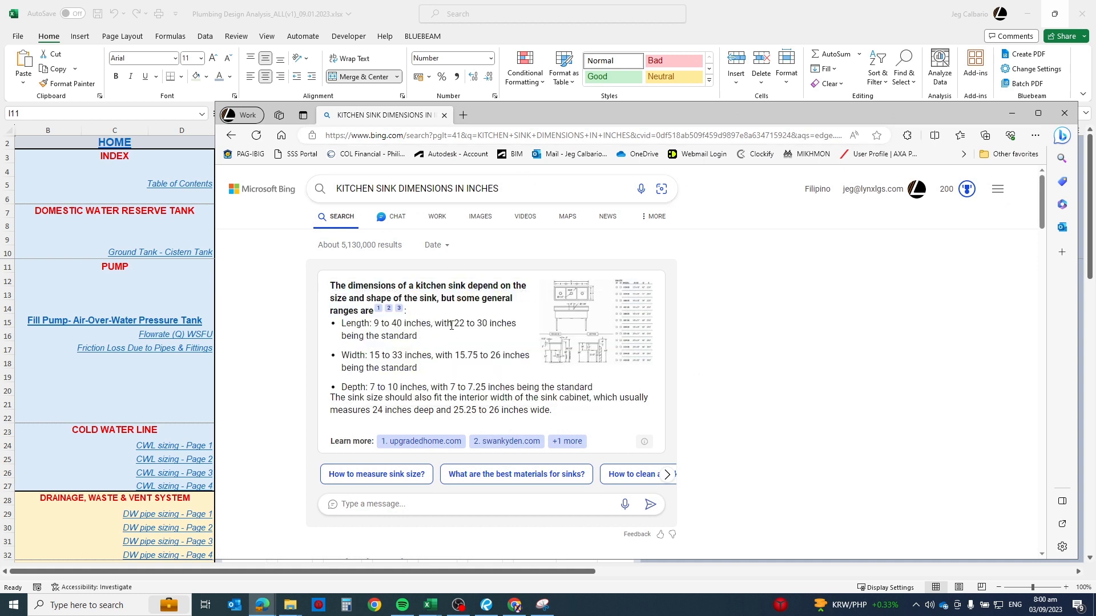
pyautogui.moveTo(457, 323); pyautogui.dragTo(428, 344)
pyautogui.moveTo(809, 120); pyautogui.dragTo(807, 134)
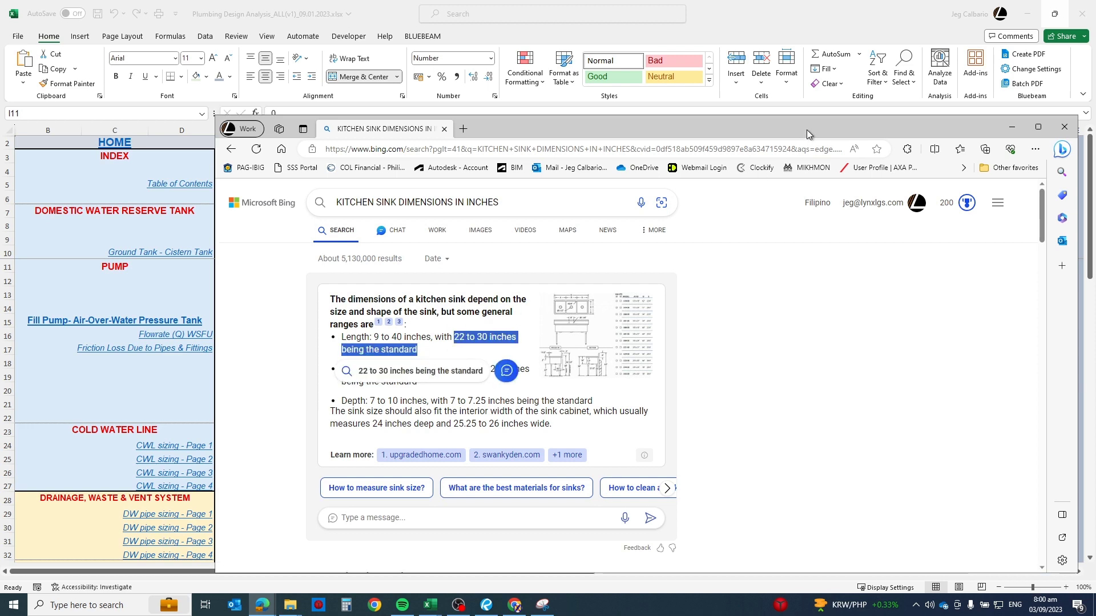
pyautogui.hotkey('alt', 'Tab')
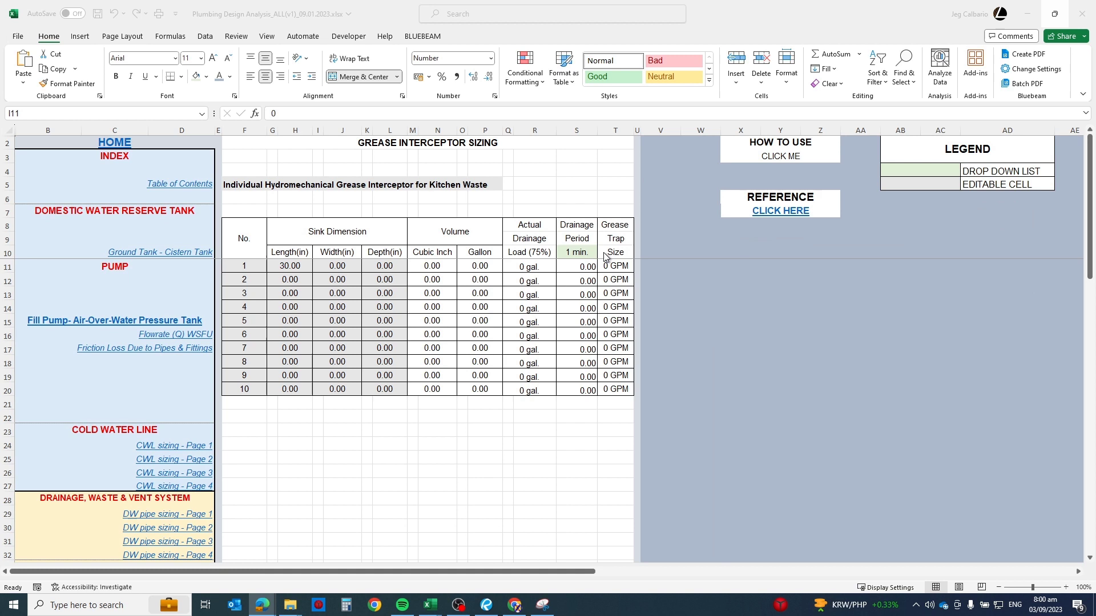
pyautogui.click(334, 266)
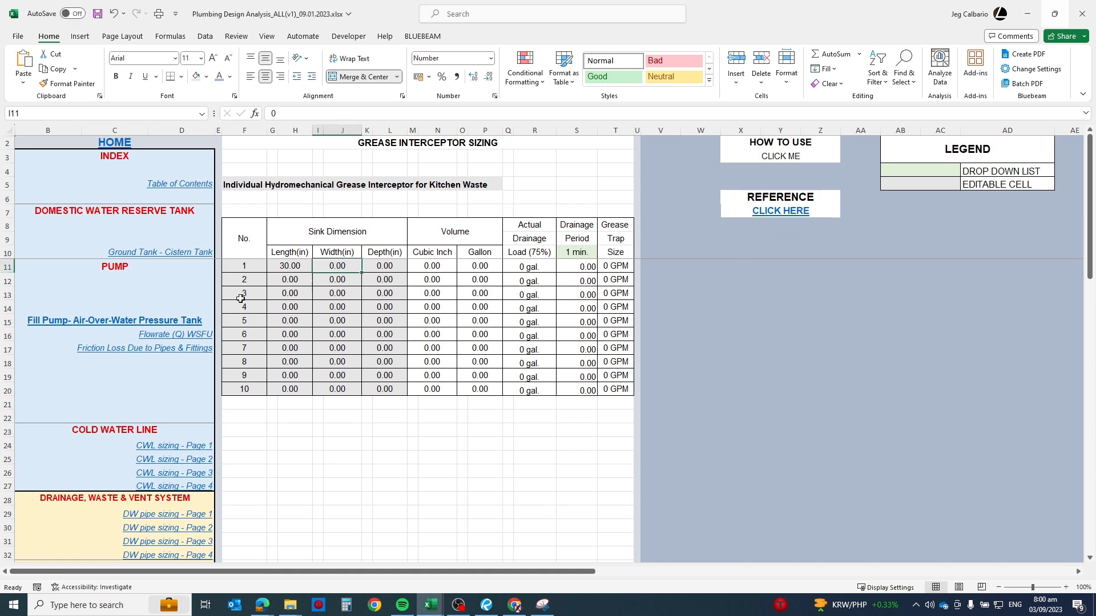
pyautogui.hotkey('alt', 'Tab')
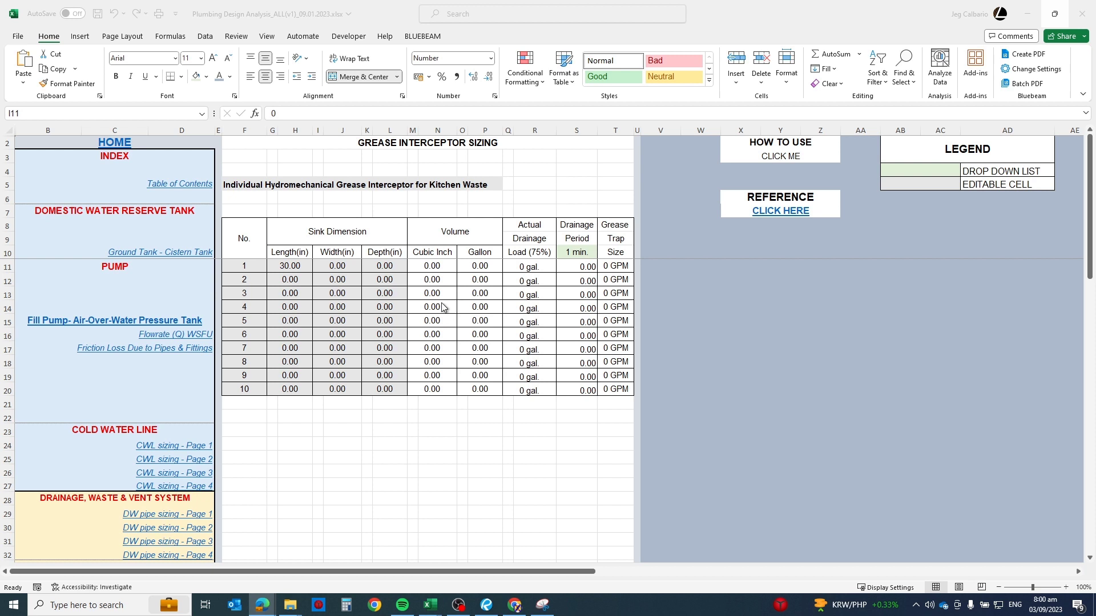
# Step: Enter a width of 24 inches and a depth of 7 inches for sink No. 1
pyautogui.click(330, 267)
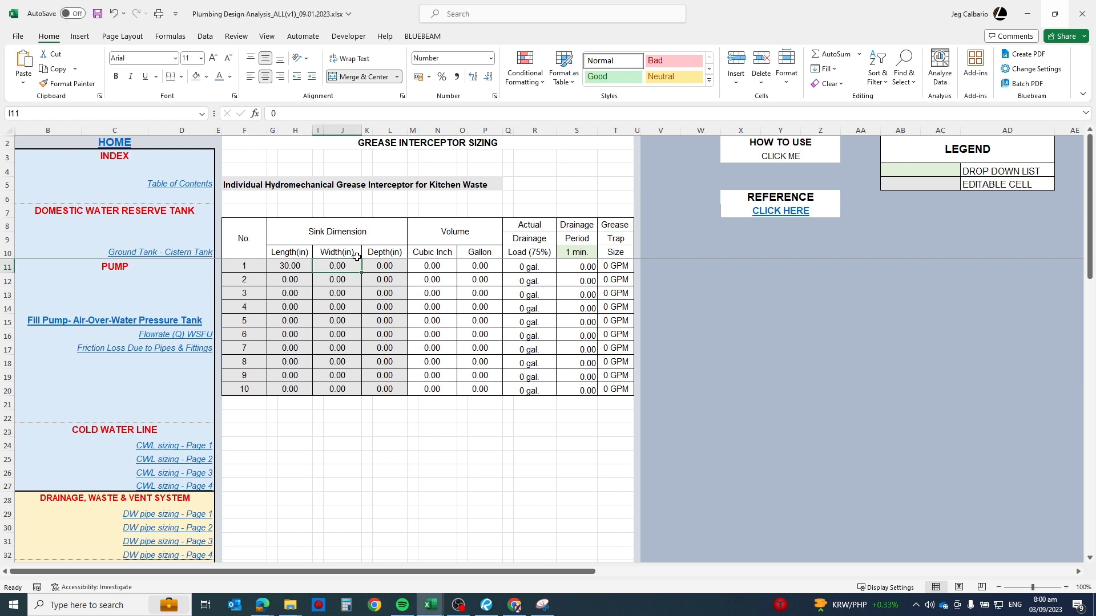
pyautogui.write('24')
pyautogui.press('Tab')
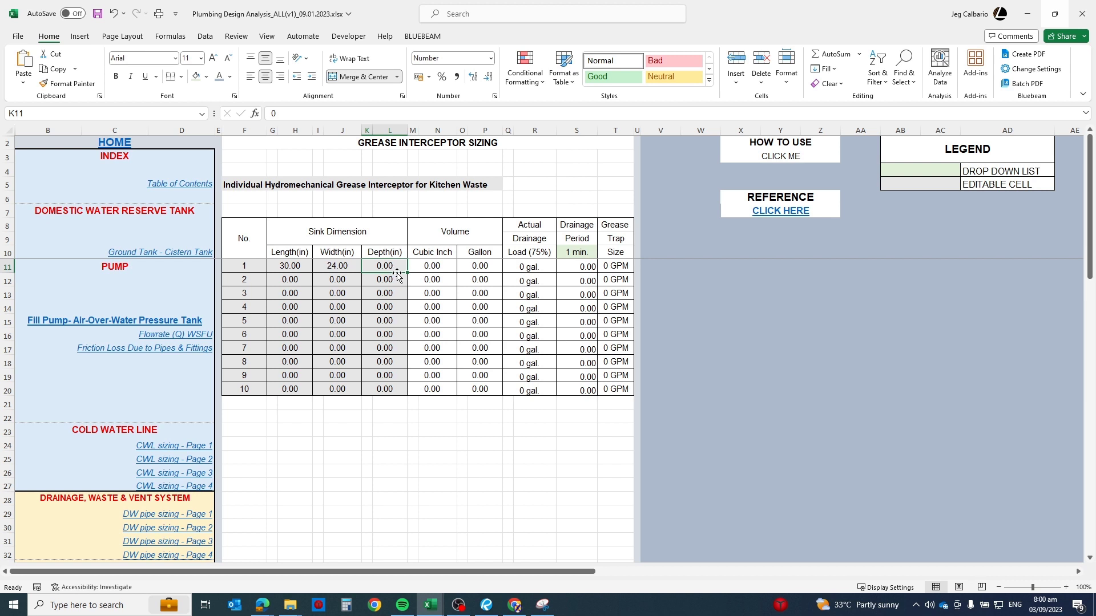
pyautogui.write('7')
pyautogui.press('Return')
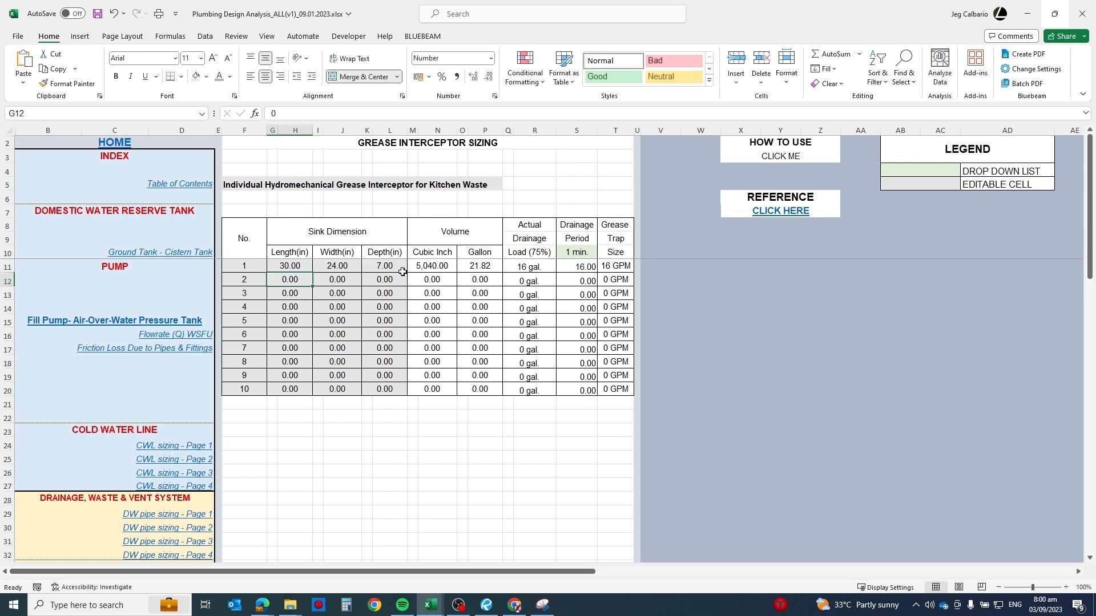
# Step: Examine sink No. 1's volume, drainage load and grease trap size formulas, along with the drainage period setting
pyautogui.click(436, 264)
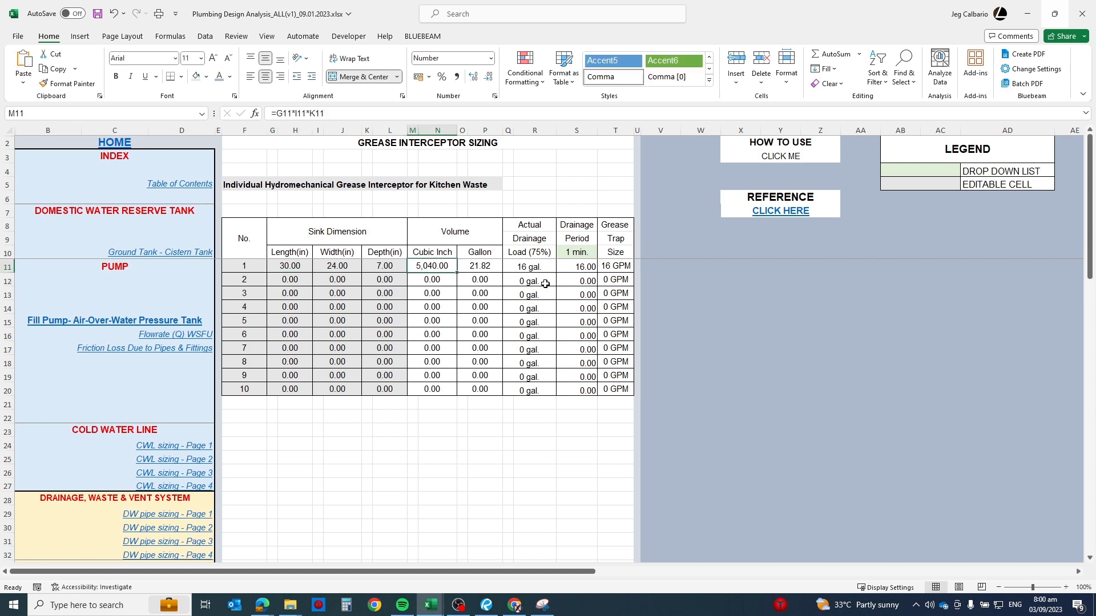
pyautogui.click(487, 268)
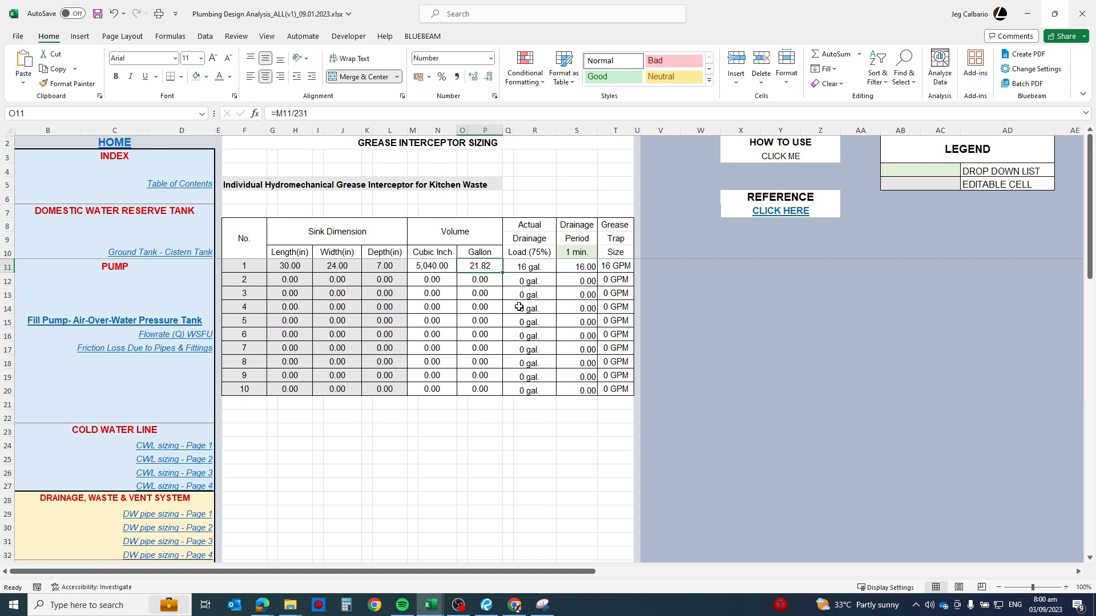
pyautogui.click(549, 266)
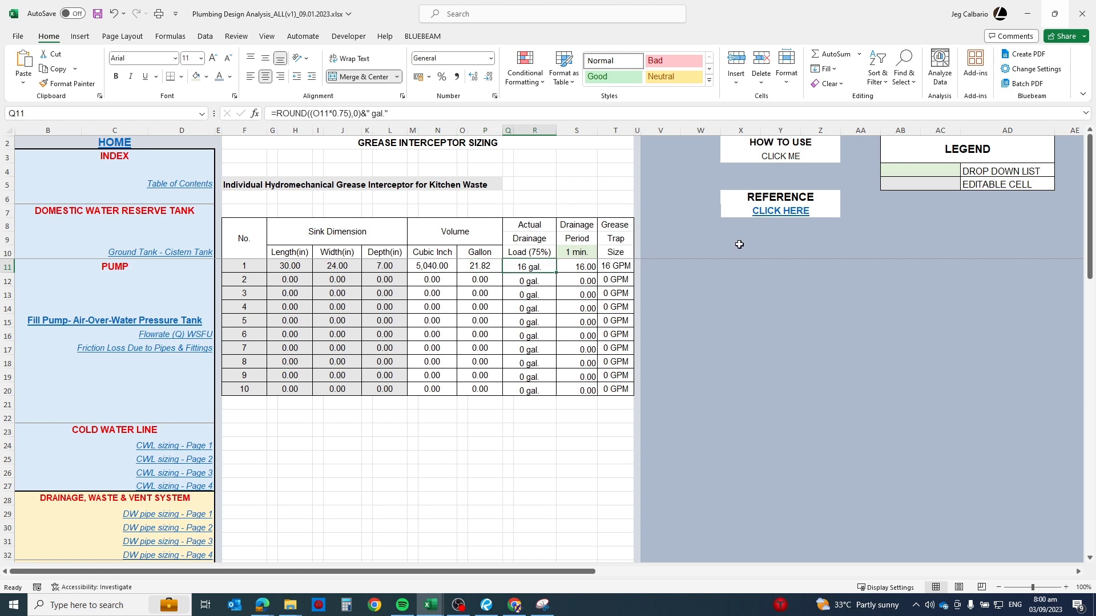
pyautogui.click(624, 268)
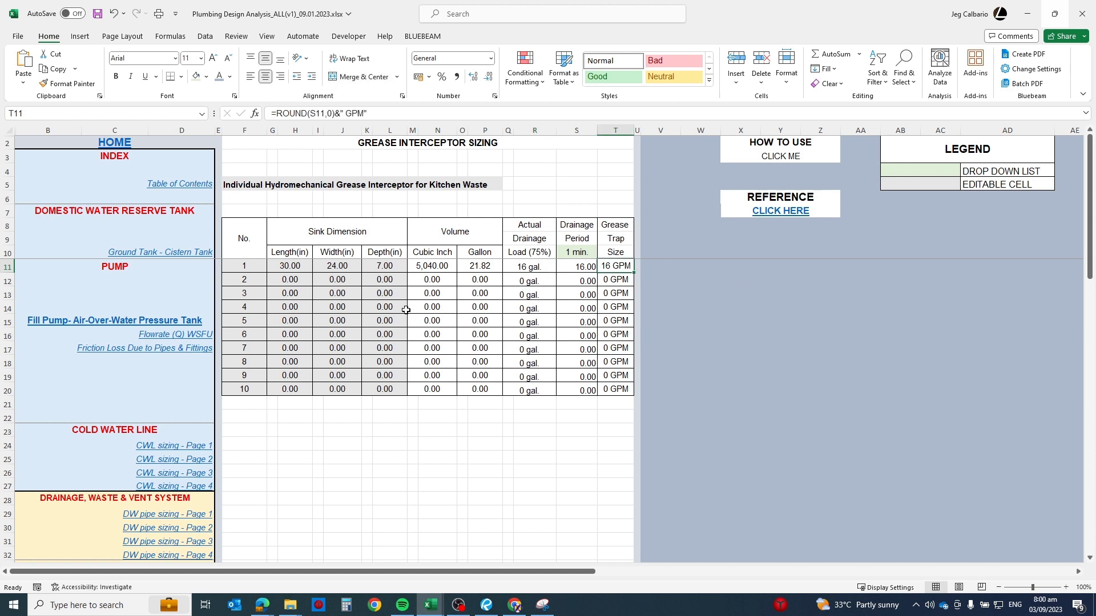
pyautogui.moveTo(302, 278); pyautogui.dragTo(408, 282)
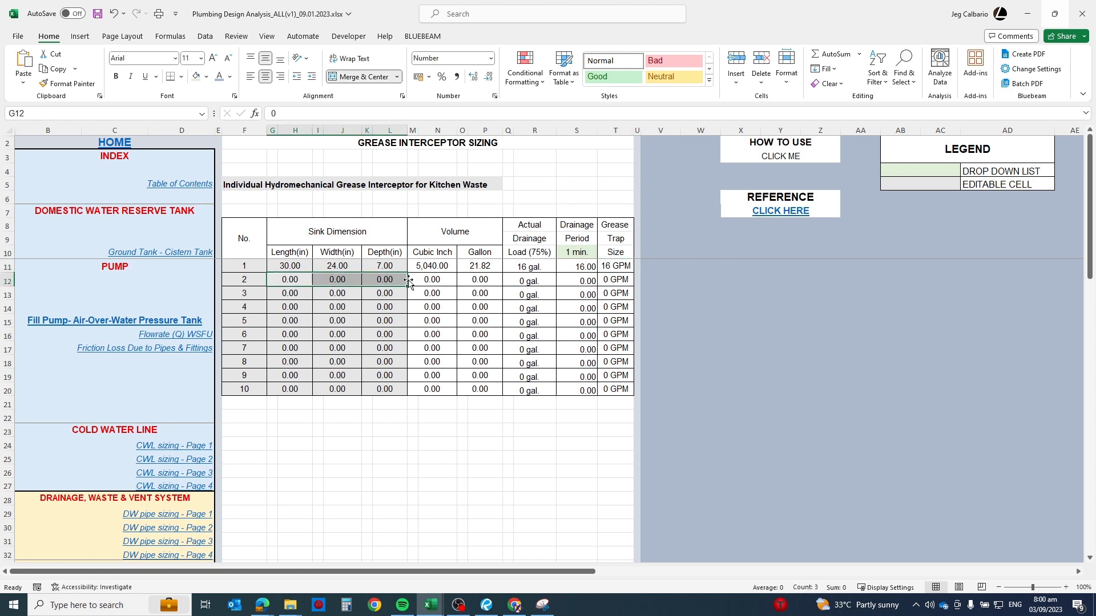
pyautogui.click(617, 266)
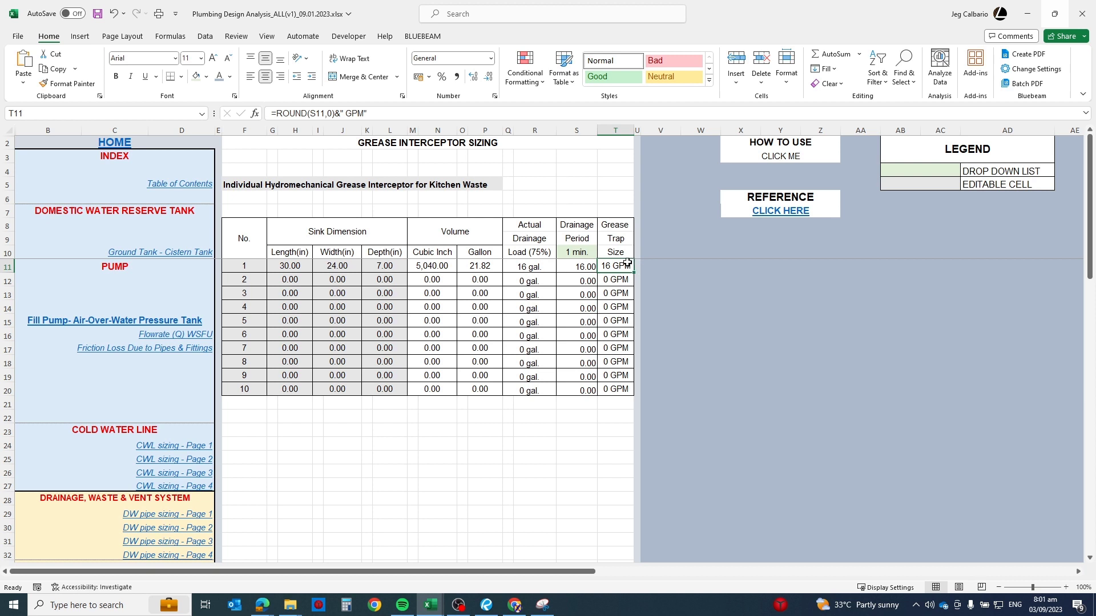
pyautogui.click(585, 252)
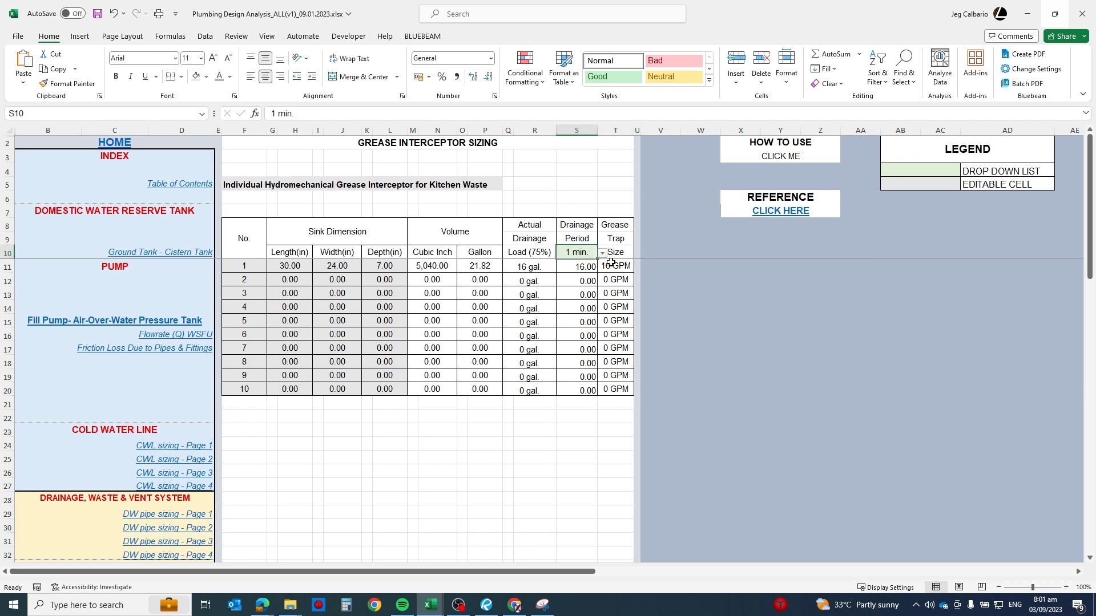
pyautogui.click(544, 254)
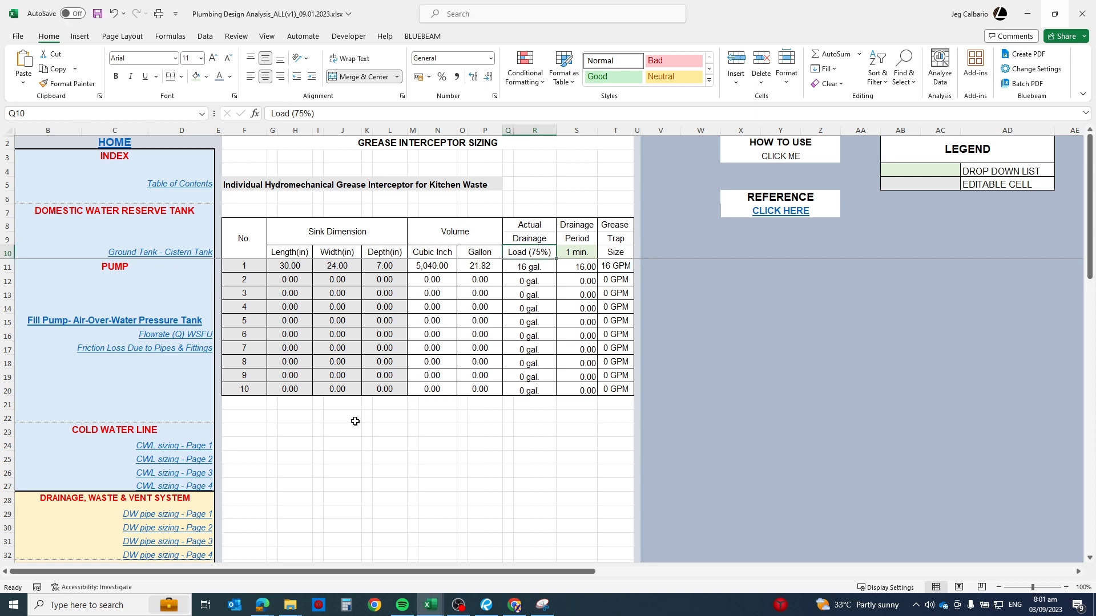
# Step: Switch to Bluebeam Revu and find Table 8.3.2, the interceptor sizing procedure, in Standard_PDI-G101_revised_2017
pyautogui.click(484, 607)
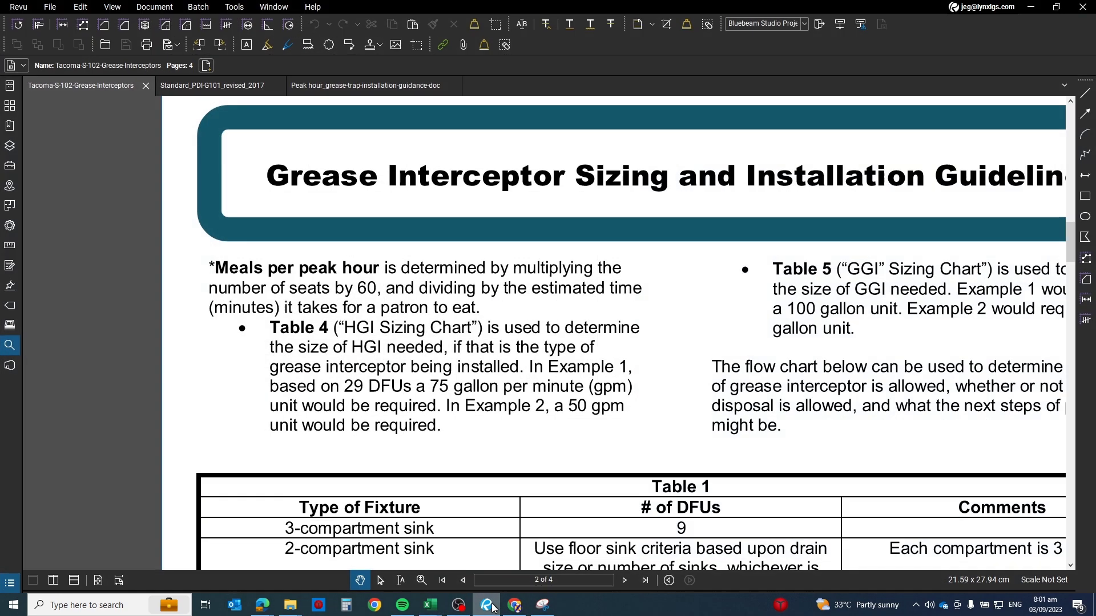
pyautogui.click(217, 85)
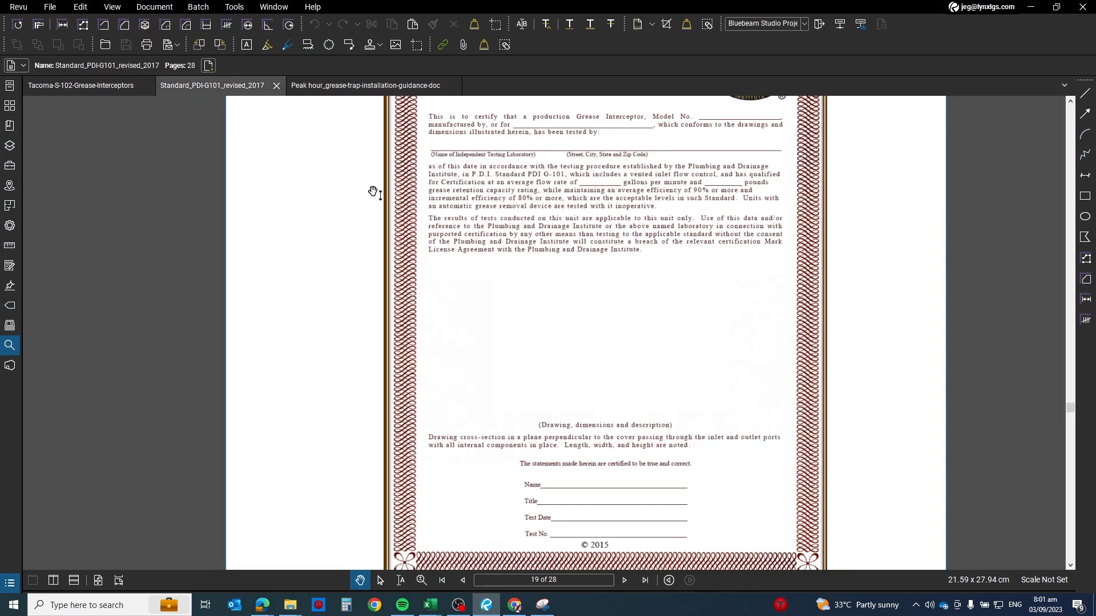
pyautogui.scroll(5, 571, 257)
pyautogui.scroll(15, 601, 265)
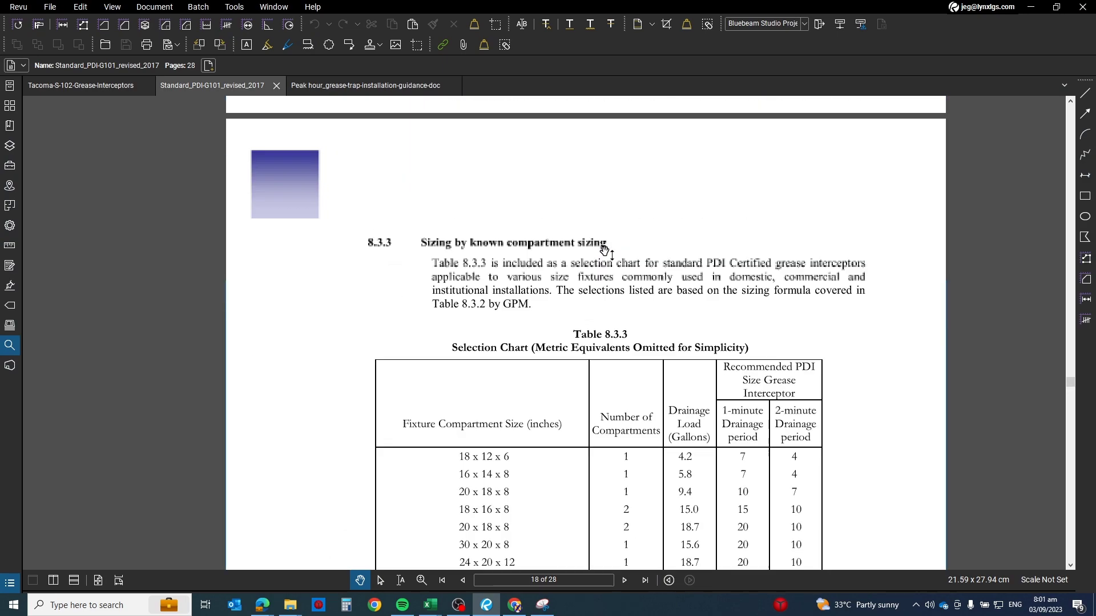
pyautogui.moveTo(709, 247); pyautogui.dragTo(655, 300)
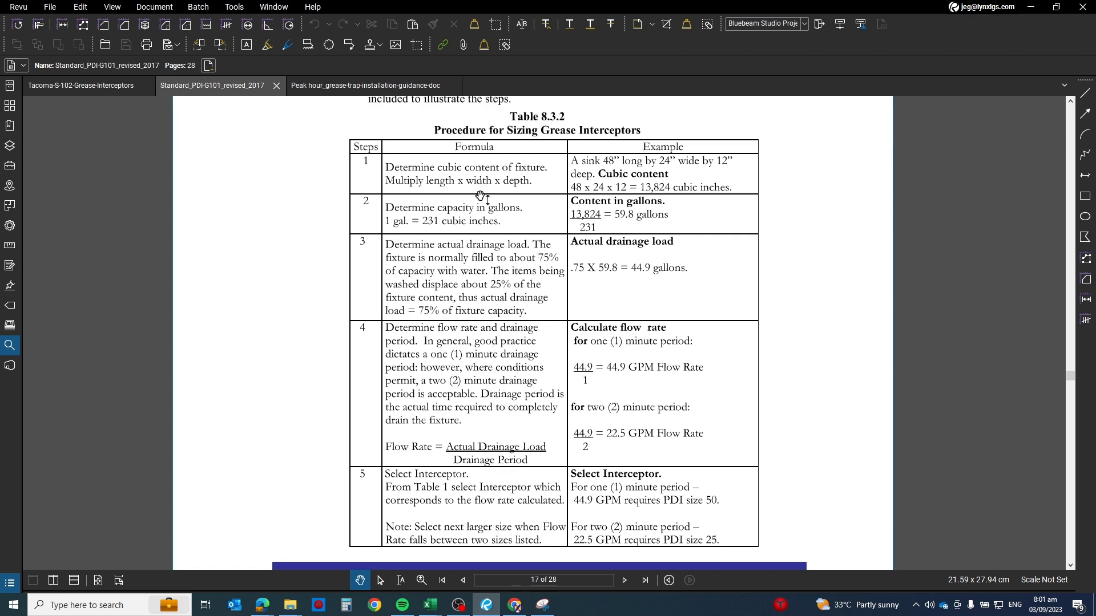
# Step: Circle the words "to about 75%" in step 3 of Table 8.3.2 with the Pen tool
pyautogui.click(287, 44)
pyautogui.moveTo(557, 249); pyautogui.dragTo(558, 261)
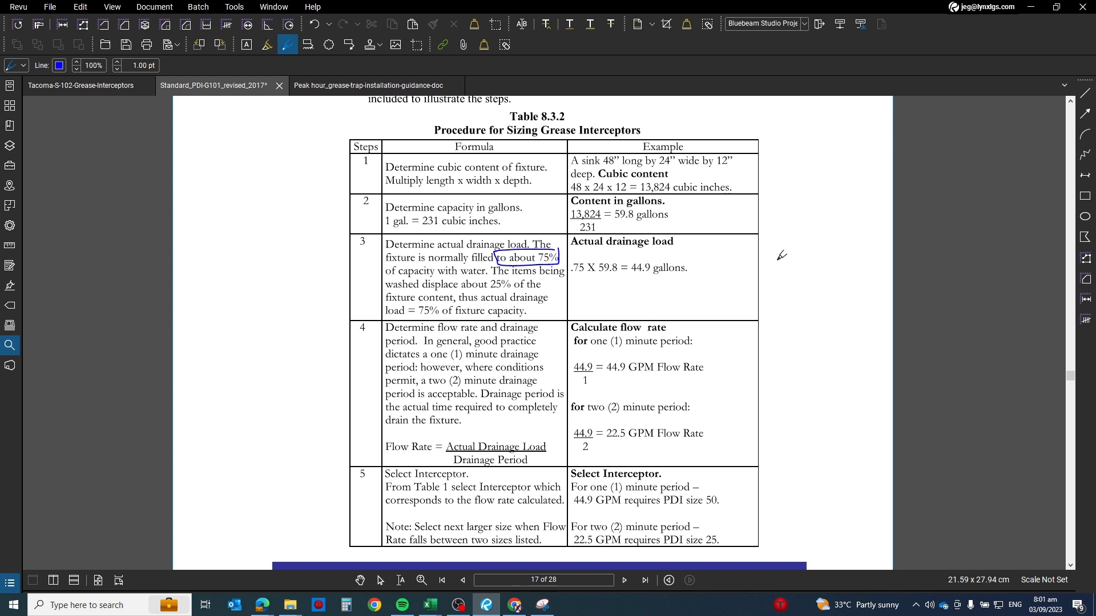
# Step: Sketch a sink cross-section with a countertop line extending from both sides, beside step 3 of Table 8.3.2, using the Pen tool
pyautogui.moveTo(770, 246)
pyautogui.mouseDown()
pyautogui.moveTo(767, 284)
pyautogui.moveTo(847, 280)
pyautogui.moveTo(845, 244)
pyautogui.mouseUp()
pyautogui.moveTo(772, 243); pyautogui.dragTo(730, 244)
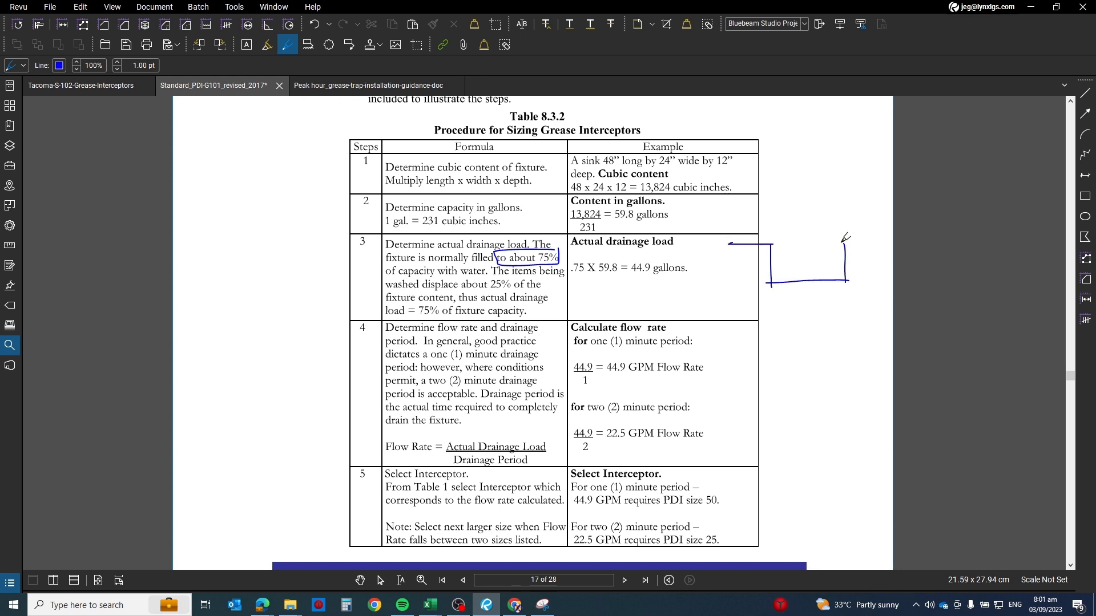
pyautogui.moveTo(842, 243); pyautogui.dragTo(869, 244)
pyautogui.moveTo(726, 246); pyautogui.dragTo(773, 244)
# Step: Add the water level and immersed items to the sink sketch, and box the words "to about 75%" again in step 3
pyautogui.moveTo(768, 254)
pyautogui.mouseDown()
pyautogui.moveTo(778, 252)
pyautogui.moveTo(745, 275)
pyautogui.moveTo(806, 255)
pyautogui.mouseUp()
pyautogui.moveTo(811, 254); pyautogui.dragTo(817, 254)
pyautogui.moveTo(821, 253); pyautogui.dragTo(836, 252)
pyautogui.moveTo(839, 253); pyautogui.dragTo(842, 253)
pyautogui.moveTo(774, 244); pyautogui.dragTo(839, 242)
pyautogui.moveTo(850, 203)
pyautogui.mouseDown()
pyautogui.moveTo(823, 263)
pyautogui.moveTo(819, 240)
pyautogui.moveTo(794, 257)
pyautogui.moveTo(849, 244)
pyautogui.moveTo(779, 244)
pyautogui.moveTo(859, 245)
pyautogui.moveTo(806, 242)
pyautogui.moveTo(824, 256)
pyautogui.moveTo(770, 251)
pyautogui.moveTo(845, 251)
pyautogui.mouseUp()
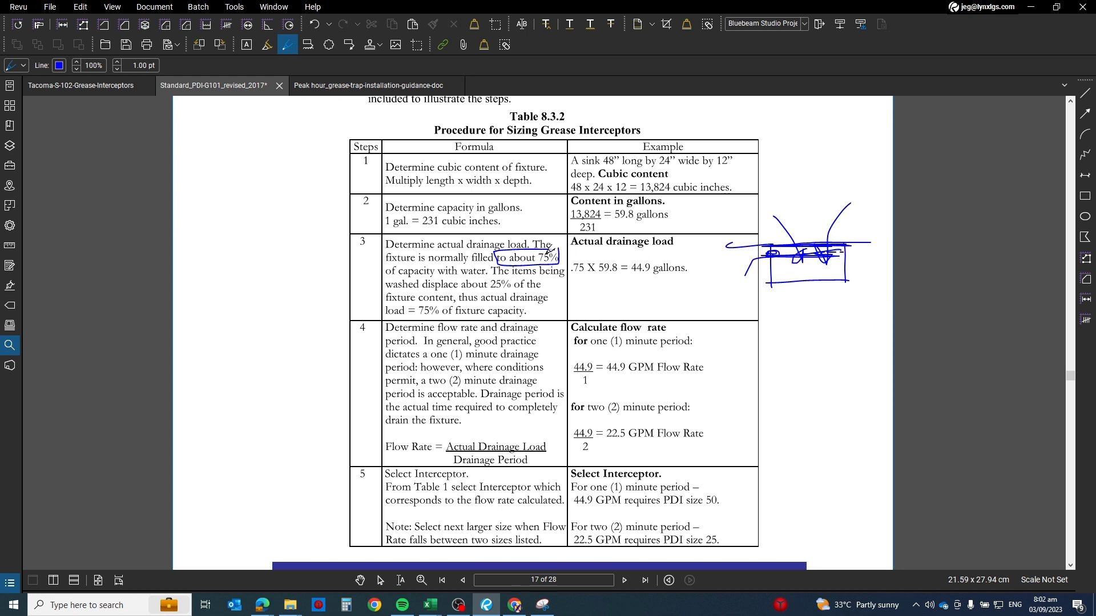
pyautogui.moveTo(512, 242)
pyautogui.mouseDown()
pyautogui.moveTo(502, 265)
pyautogui.moveTo(564, 264)
pyautogui.moveTo(505, 244)
pyautogui.mouseUp()
# Step: Switch to the Excel workbook, set the drainage period to 2 min. and check sink No. 1's grease trap size
pyautogui.click(1030, 7)
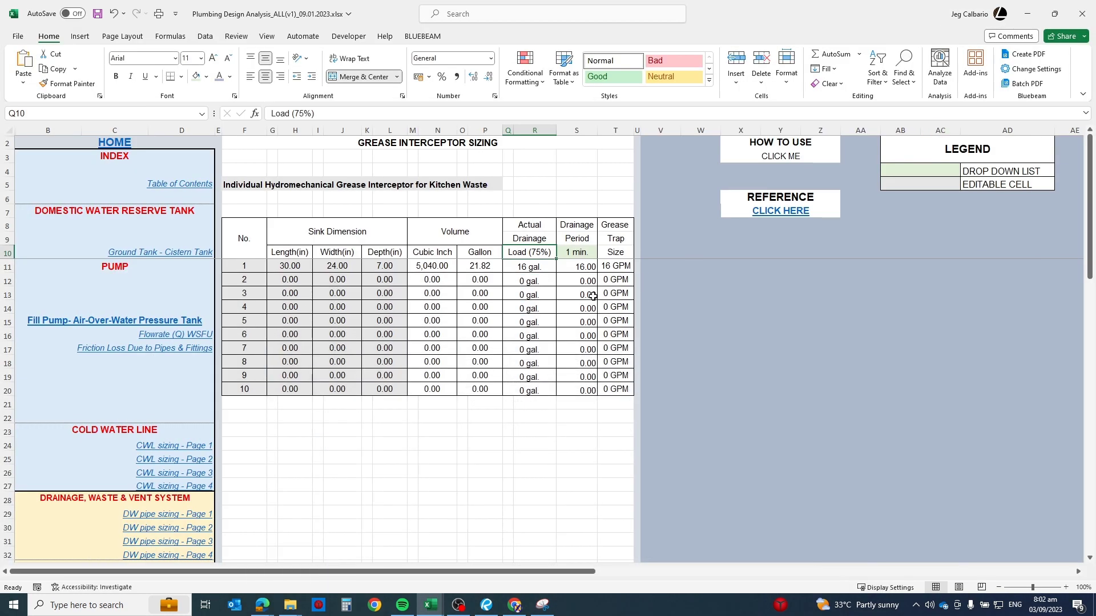
pyautogui.click(580, 253)
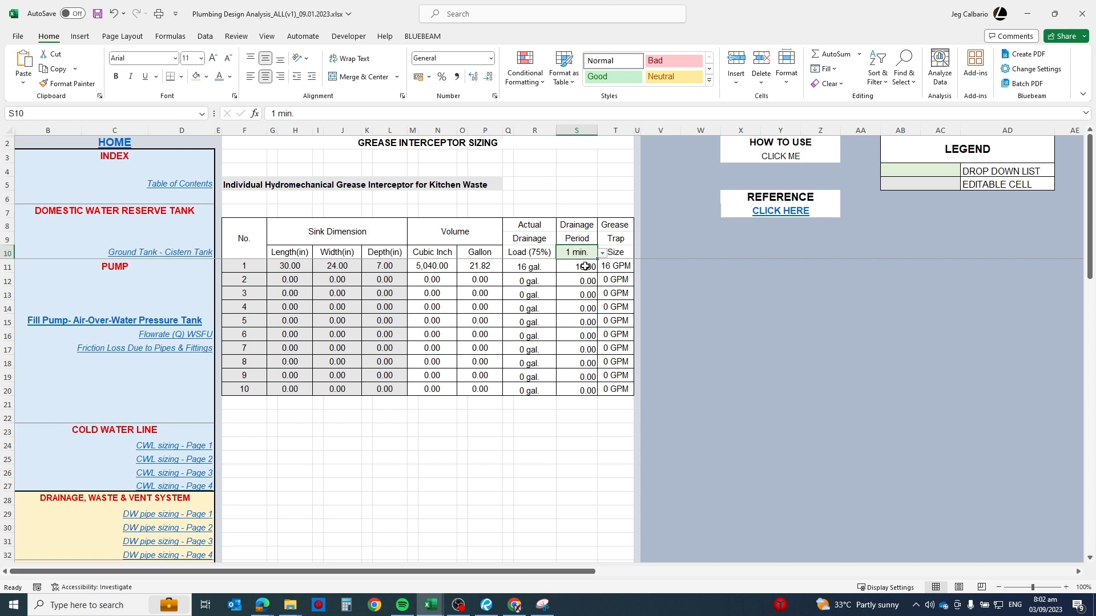
pyautogui.click(602, 253)
pyautogui.click(594, 280)
pyautogui.click(616, 266)
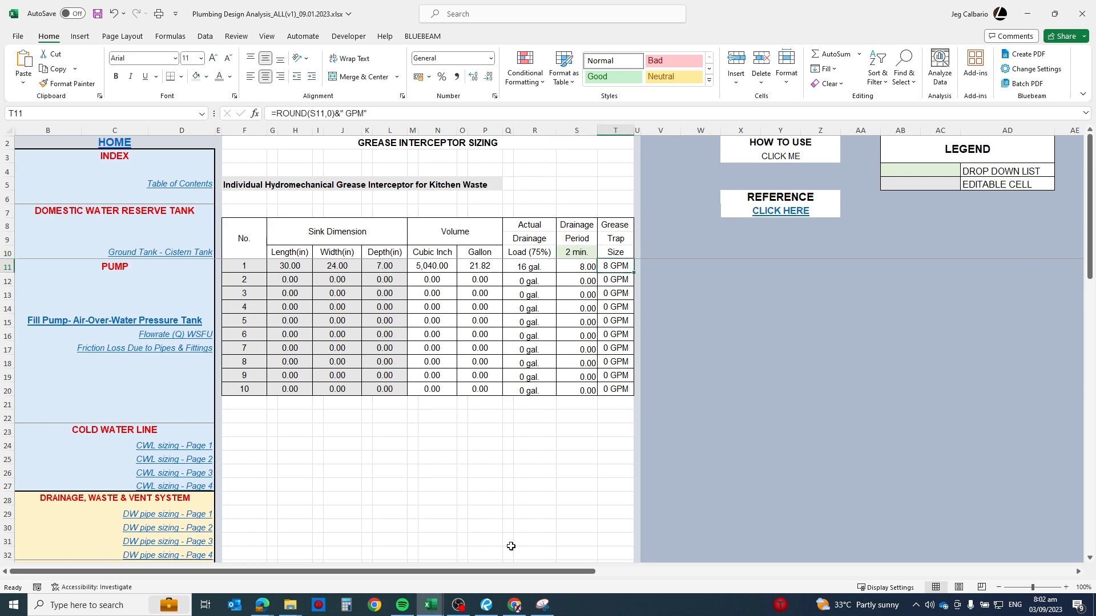
# Step: Switch to Bluebeam Revu and box "(1) minute period" and "(2) minute period" in the step 4 example with the Pen tool
pyautogui.click(486, 605)
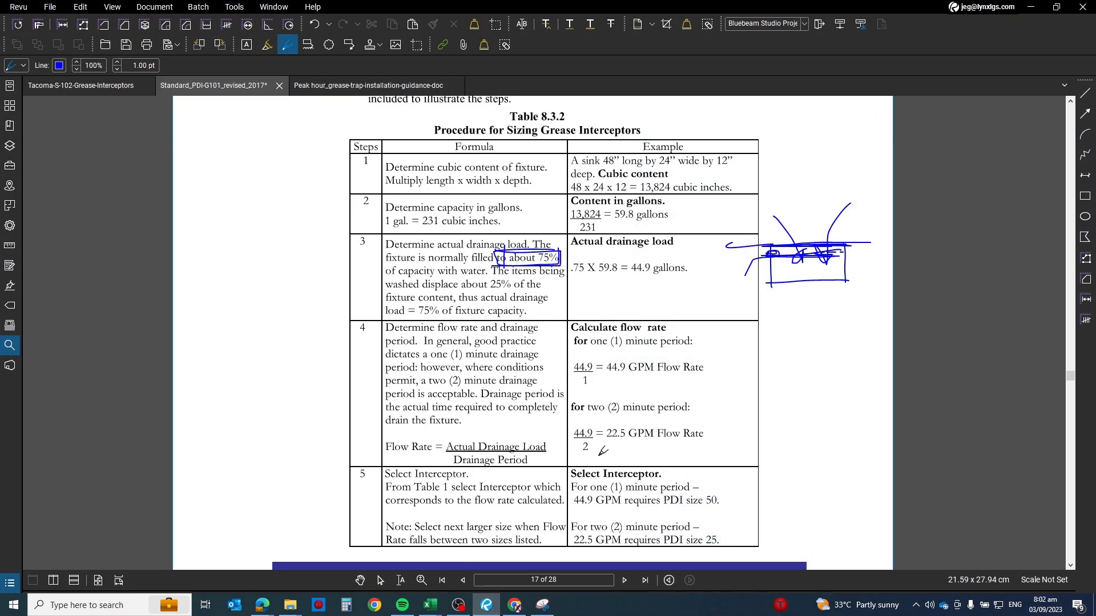
pyautogui.scroll(-1, 624, 443)
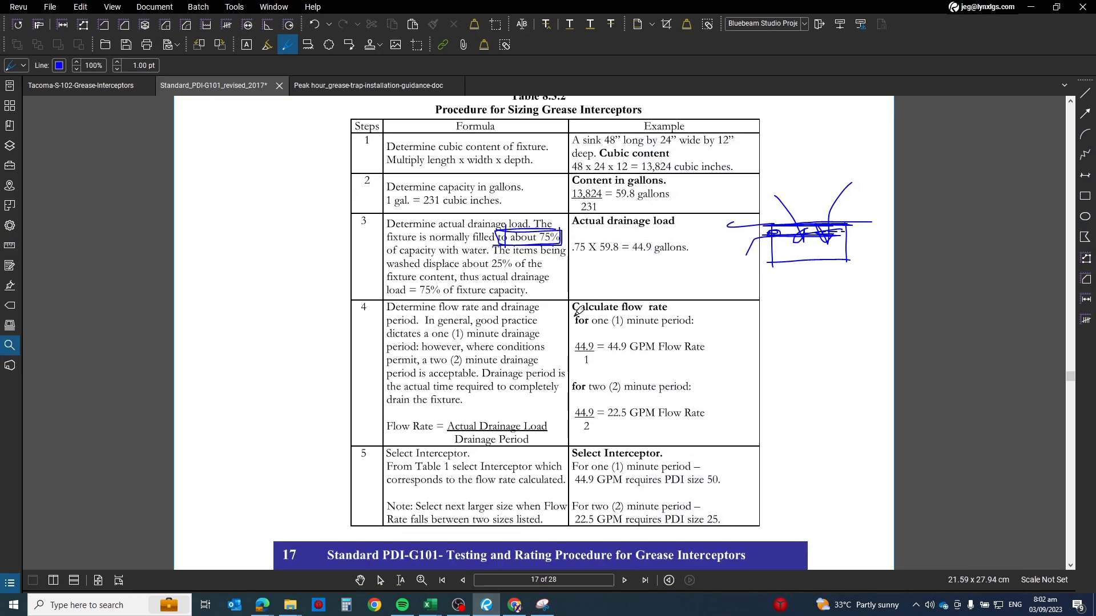
pyautogui.moveTo(602, 327)
pyautogui.mouseDown()
pyautogui.moveTo(685, 327)
pyautogui.moveTo(705, 309)
pyautogui.moveTo(604, 308)
pyautogui.moveTo(604, 333)
pyautogui.mouseUp()
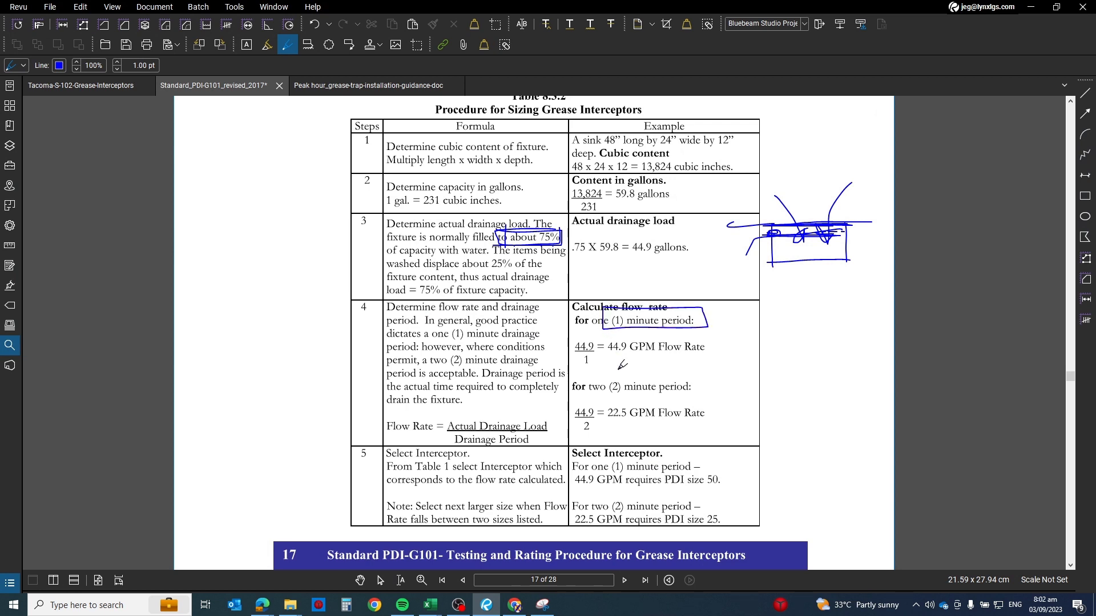
pyautogui.moveTo(604, 373)
pyautogui.mouseDown()
pyautogui.moveTo(645, 395)
pyautogui.moveTo(708, 365)
pyautogui.moveTo(633, 367)
pyautogui.mouseUp()
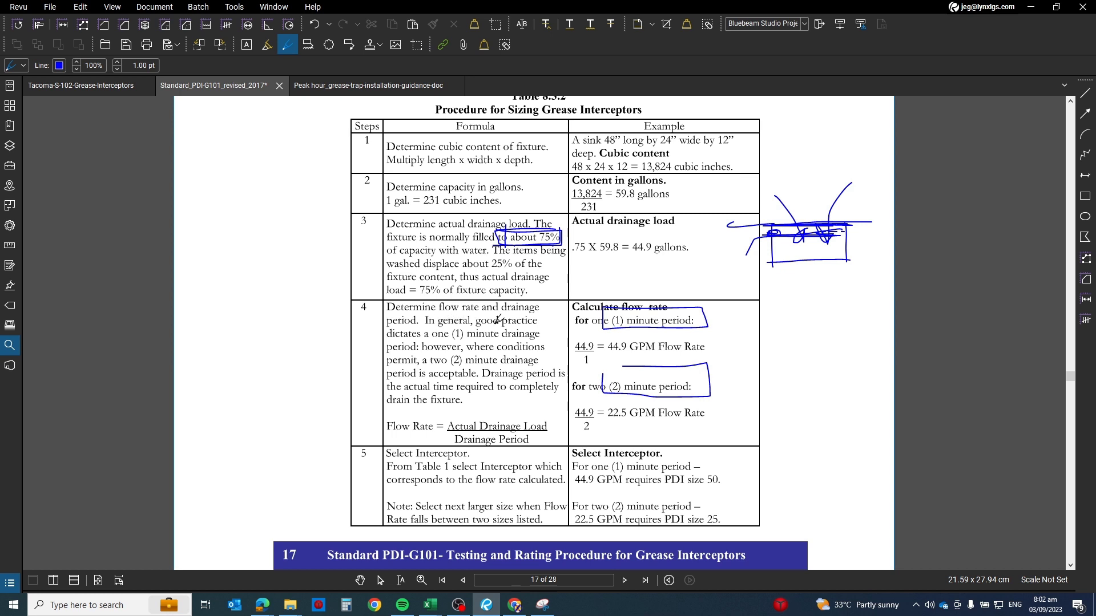
# Step: Mark the step 4 wording on the one (1) minute drainage period and on where conditions permit a two (2) minute period
pyautogui.moveTo(488, 324)
pyautogui.mouseDown()
pyautogui.moveTo(384, 327)
pyautogui.moveTo(425, 341)
pyautogui.moveTo(532, 338)
pyautogui.moveTo(543, 319)
pyautogui.mouseUp()
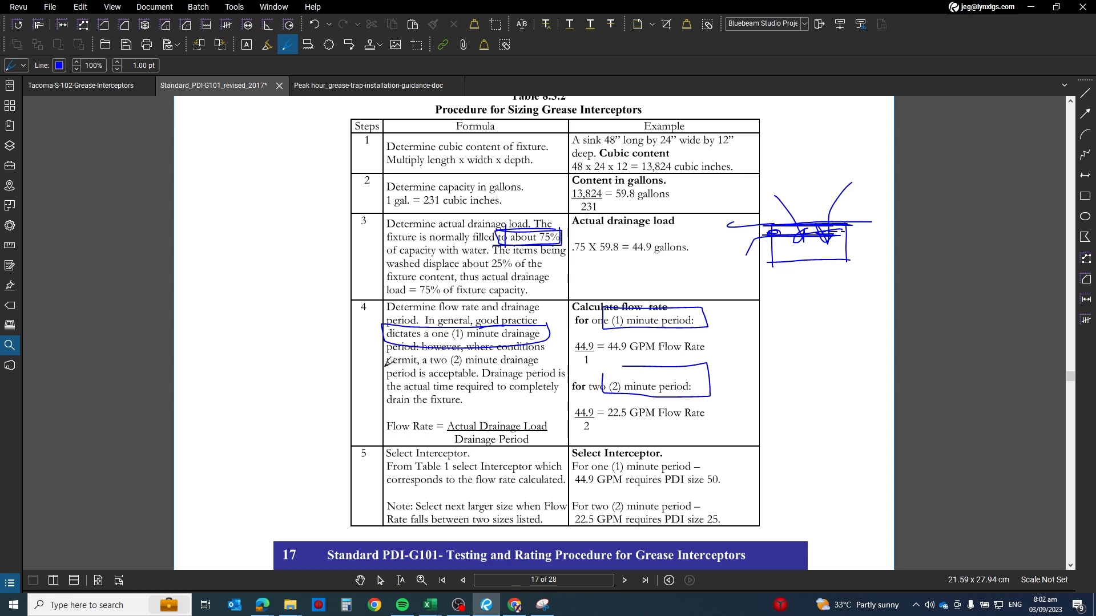
pyautogui.moveTo(387, 364)
pyautogui.mouseDown()
pyautogui.moveTo(557, 347)
pyautogui.moveTo(459, 349)
pyautogui.mouseUp()
pyautogui.moveTo(432, 366); pyautogui.dragTo(537, 365)
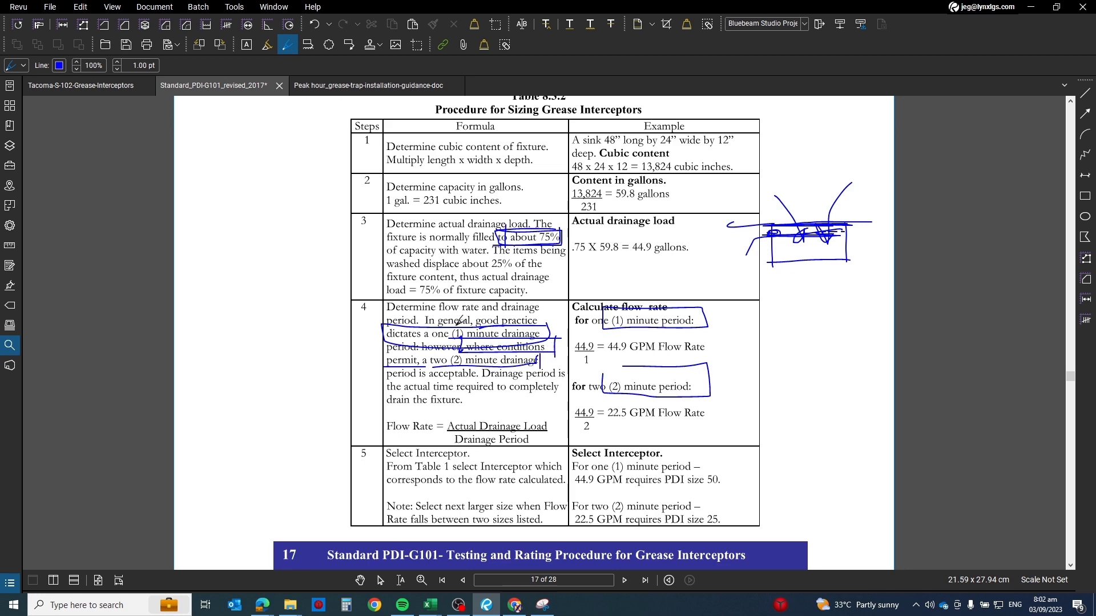
pyautogui.moveTo(457, 325); pyautogui.dragTo(466, 321)
# Step: Switch to the Excel workbook and set the grease interceptor table's drainage period to 1 min
pyautogui.click(1031, 6)
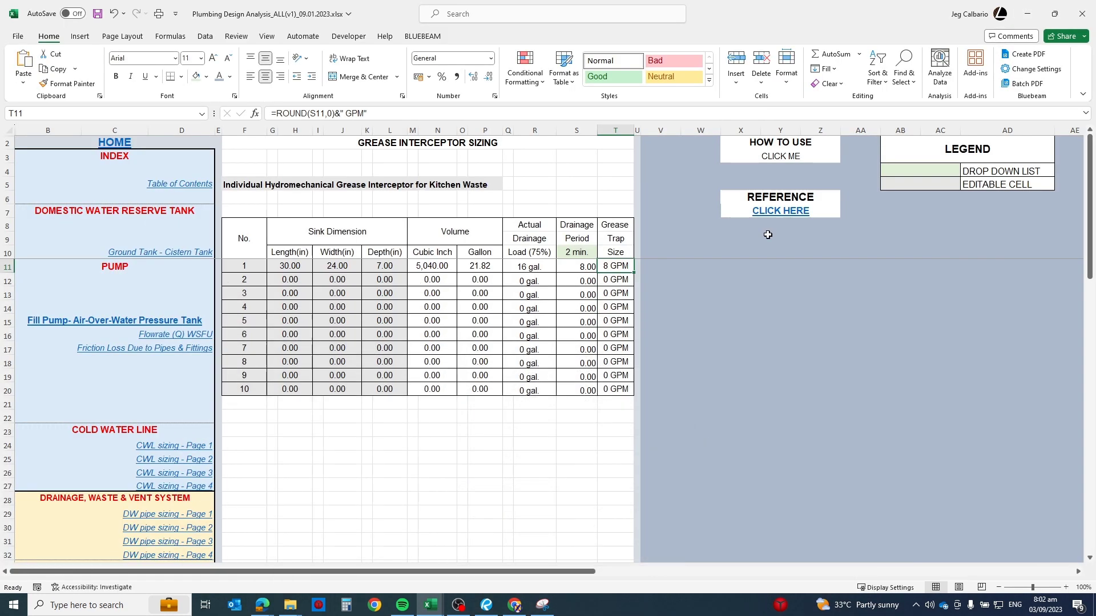
pyautogui.click(576, 251)
pyautogui.click(601, 252)
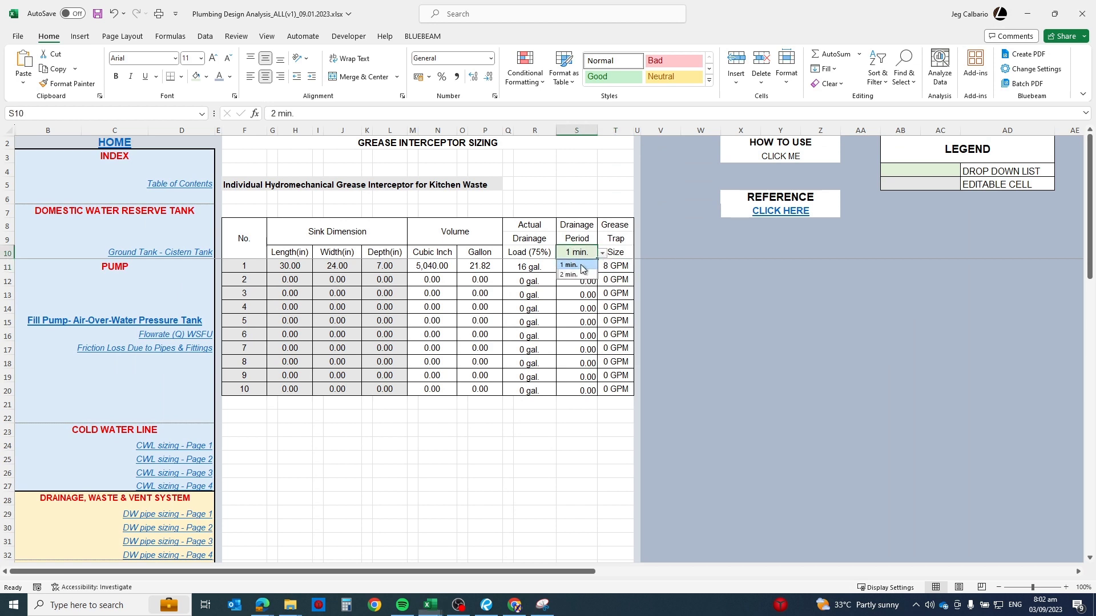
pyautogui.click(571, 265)
pyautogui.click(701, 321)
pyautogui.click(548, 428)
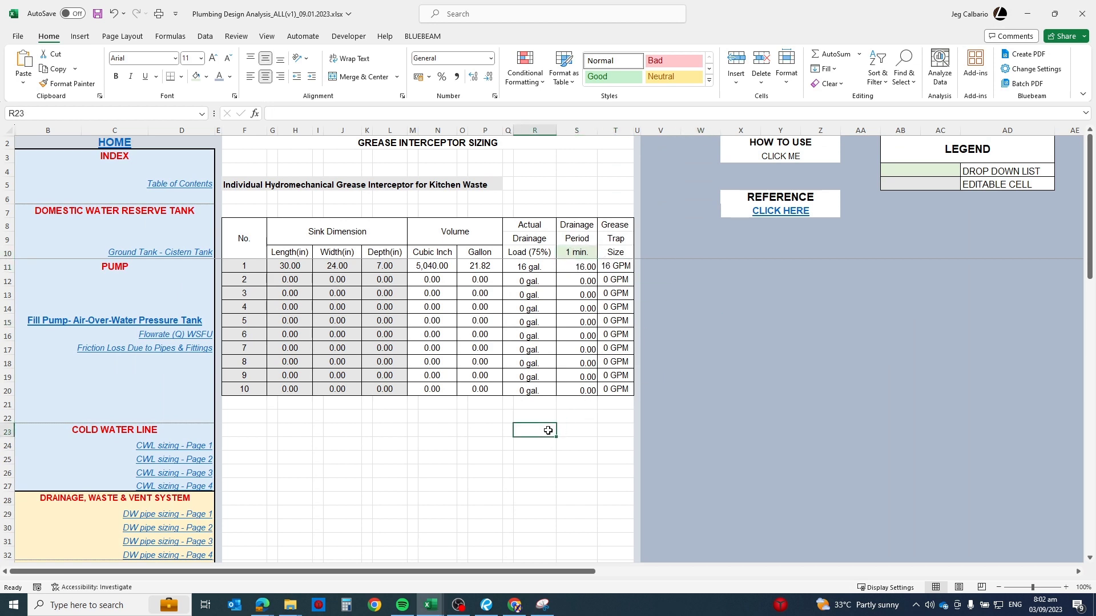